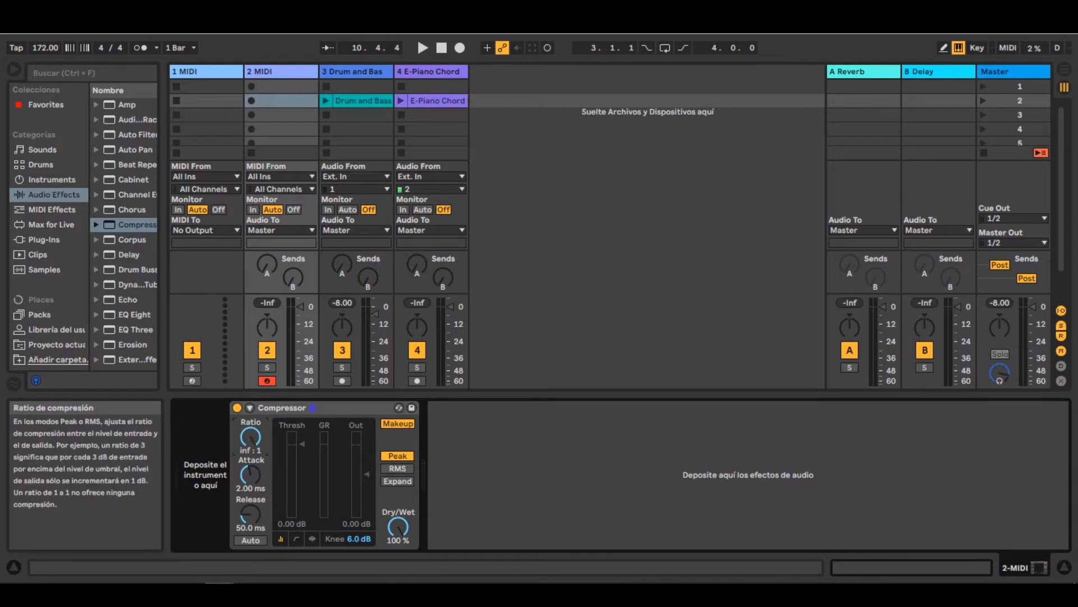
- Set the Compressor's threshold to -6.11 dB and its ratio to 1.83:1 on the 2 MIDI track
left_click(270, 409)
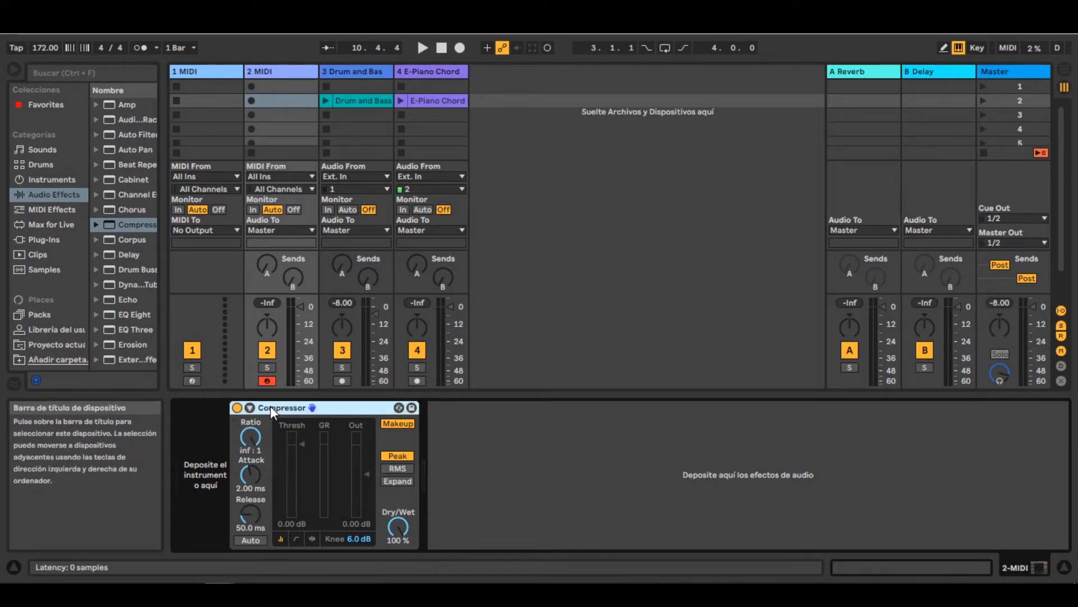
left_click_drag(298, 440, 299, 454)
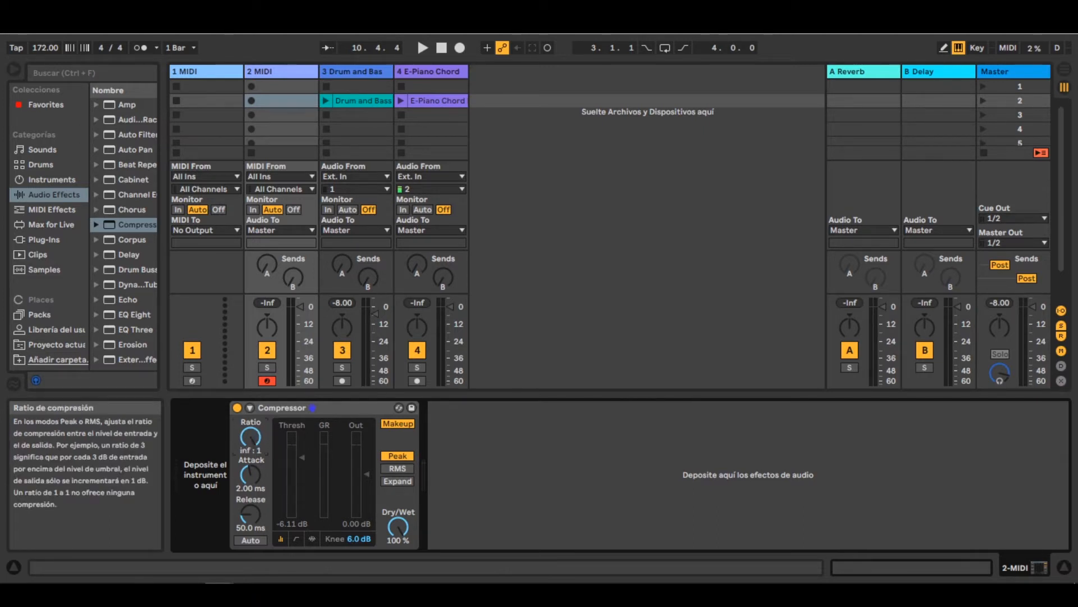
mouse_move(250, 437)
left_mouse_down()
mouse_move(251, 451)
mouse_move(250, 435)
left_mouse_up()
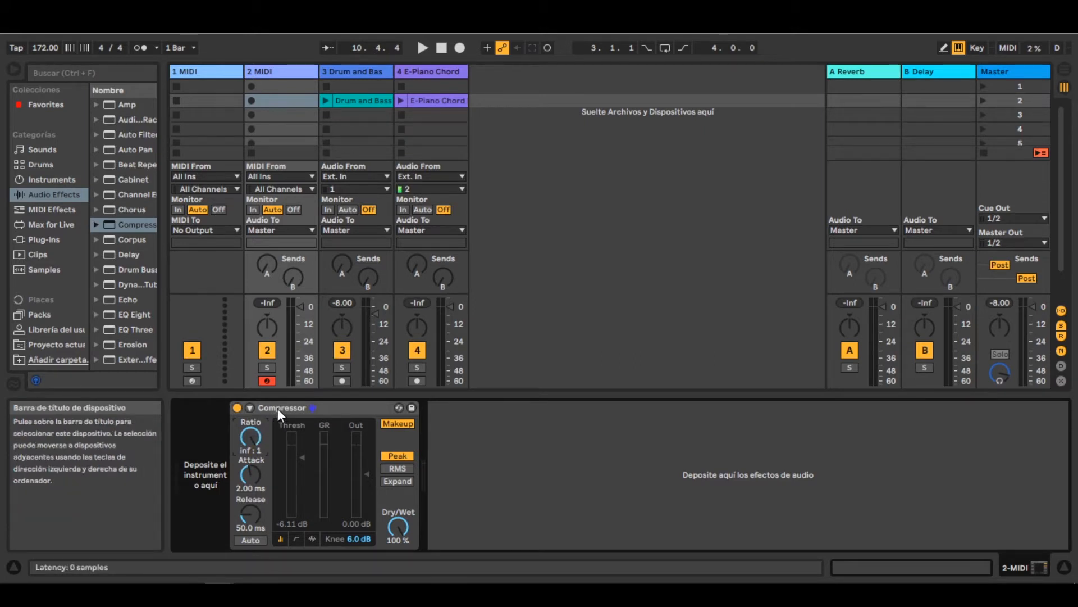
left_click(325, 407)
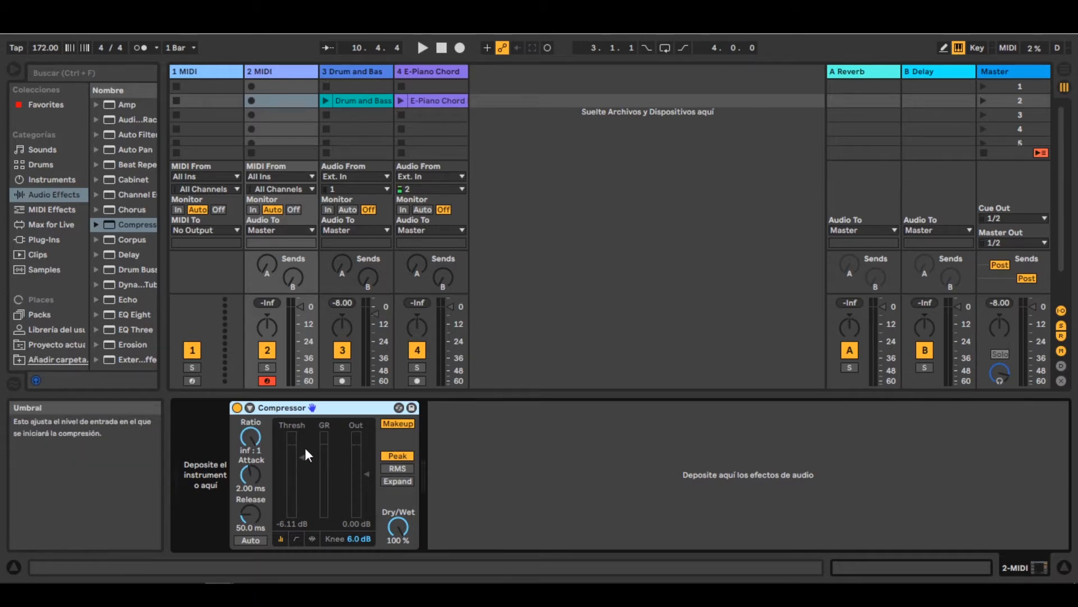
left_click_drag(254, 436, 255, 436)
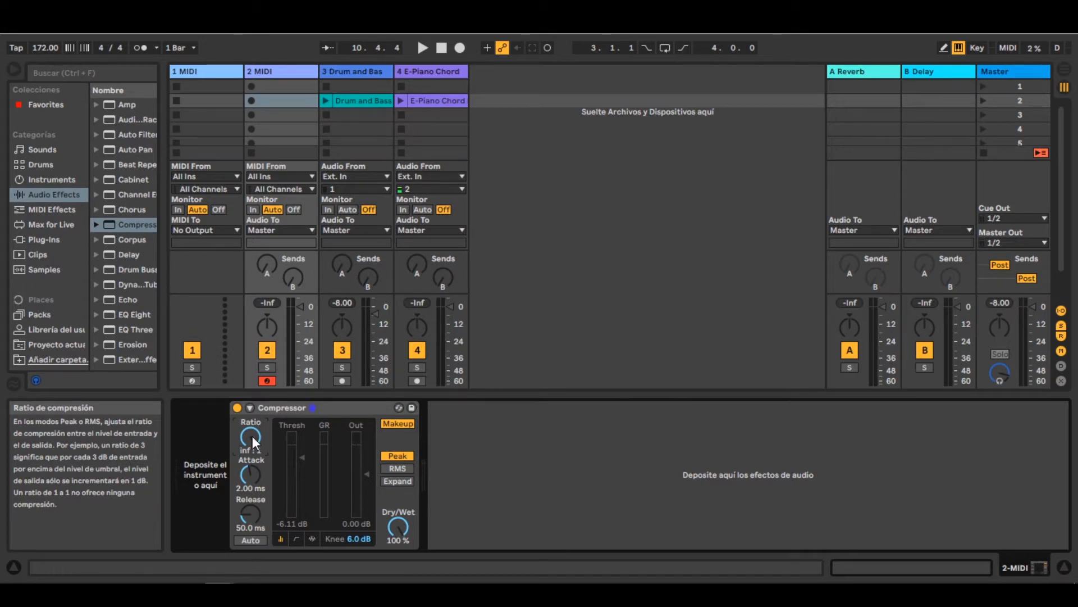
mouse_move(250, 437)
left_mouse_down()
mouse_move(250, 452)
mouse_move(248, 437)
left_mouse_up()
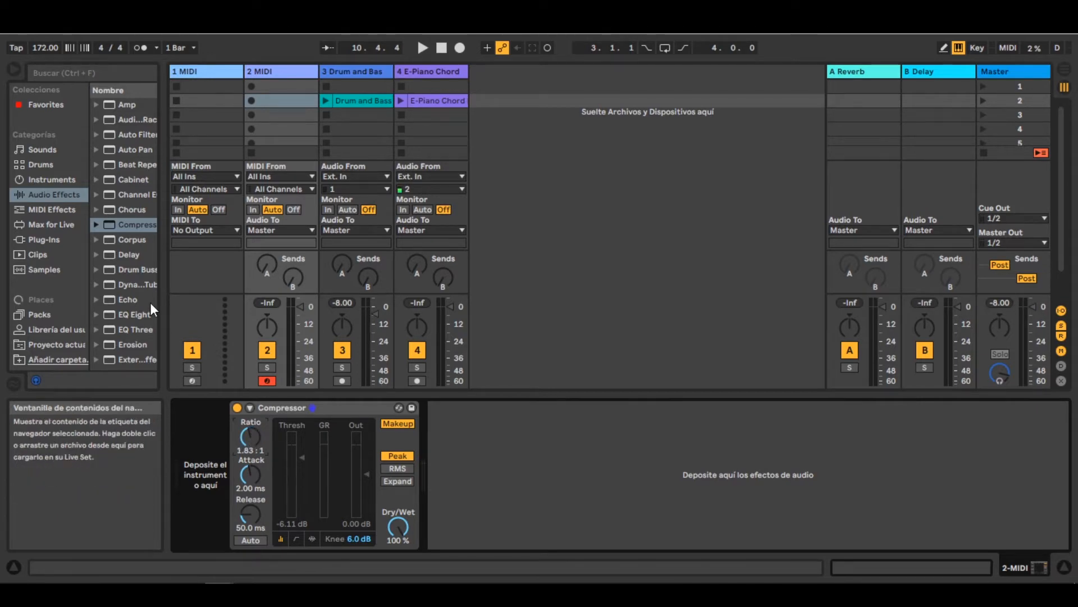
- Replace the Compressor on the 2 MIDI track with a Limiter from the audio effects
left_click(124, 202)
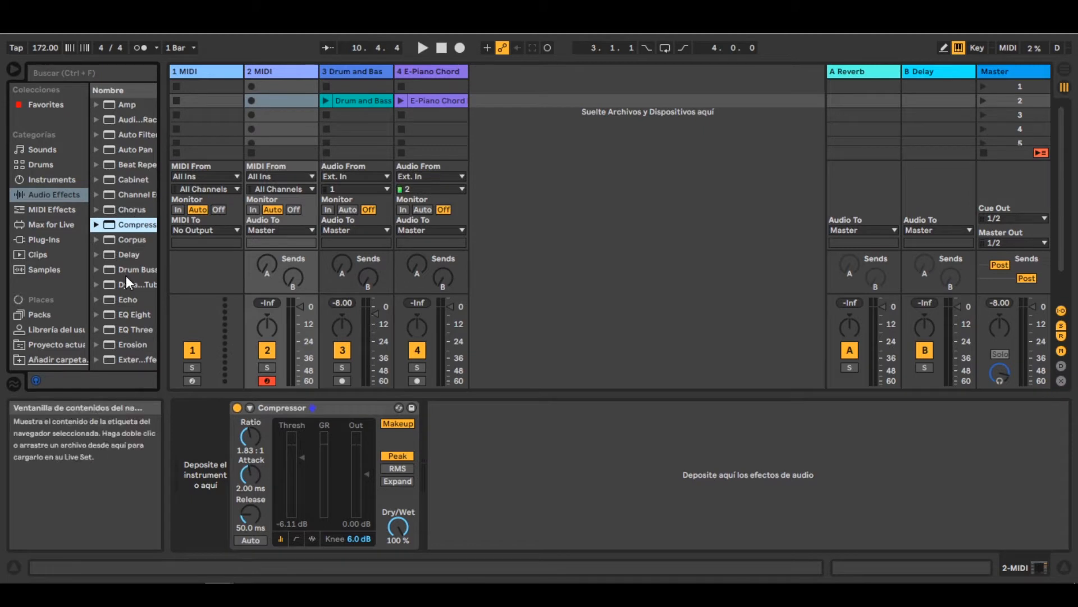
scroll(126, 275, "down", 5)
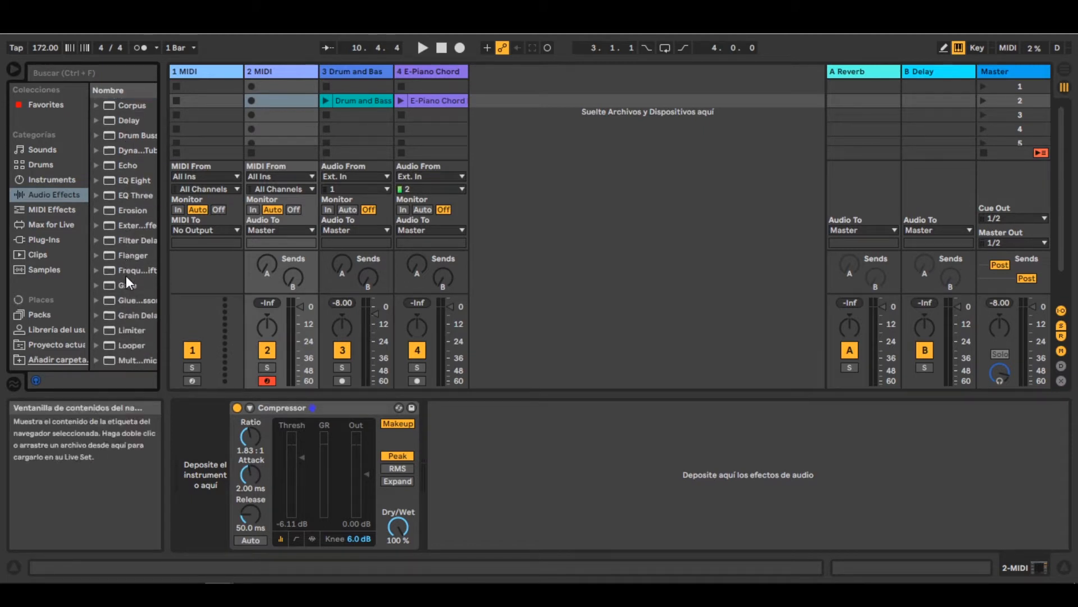
scroll(126, 276, "down", 1)
left_click(137, 312)
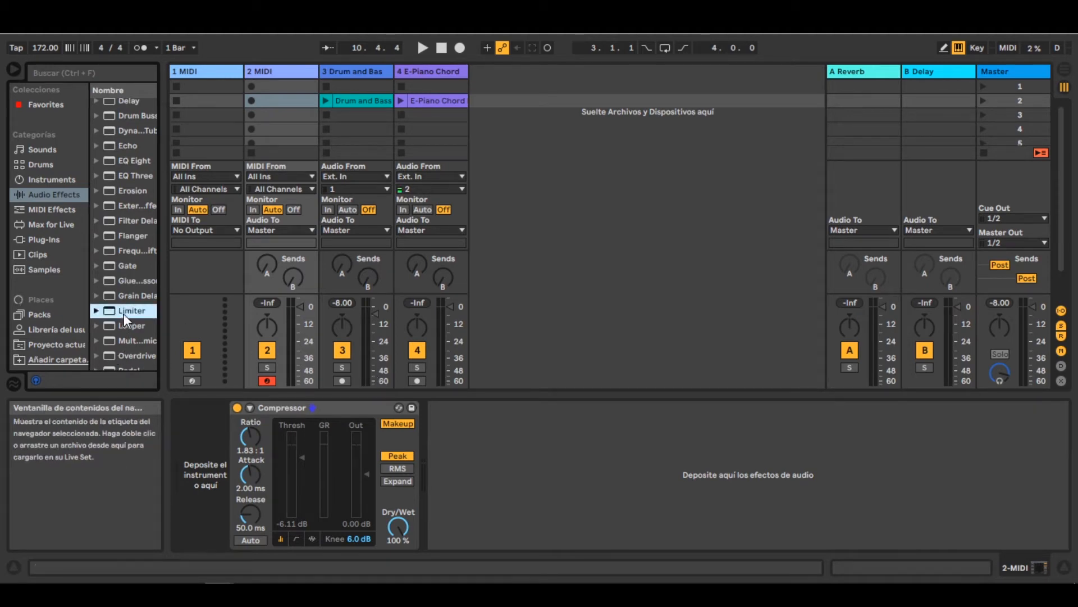
left_click_drag(124, 311, 443, 435)
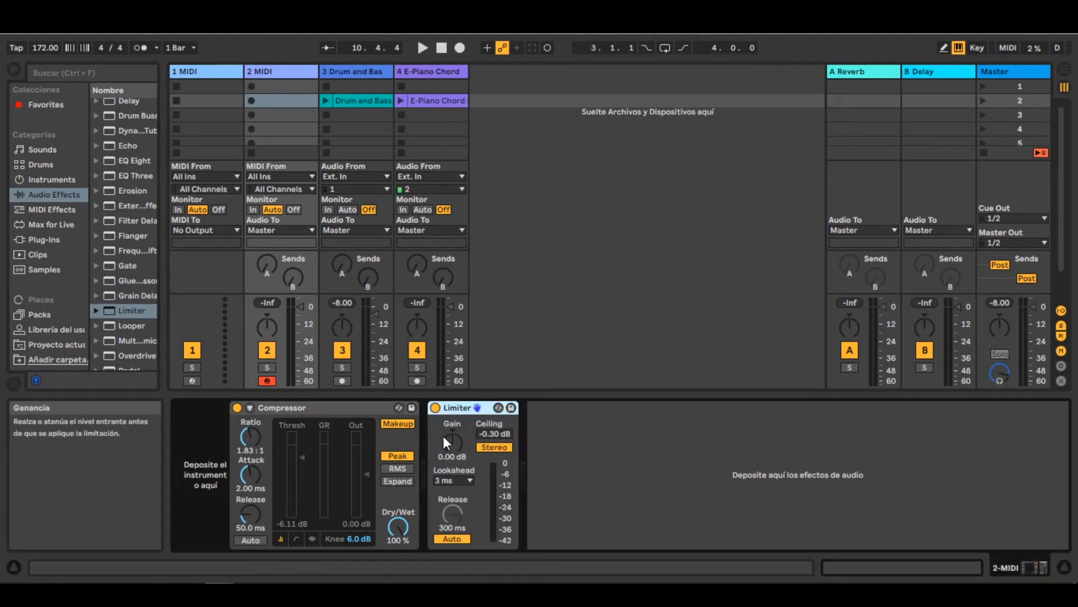
left_click(343, 409)
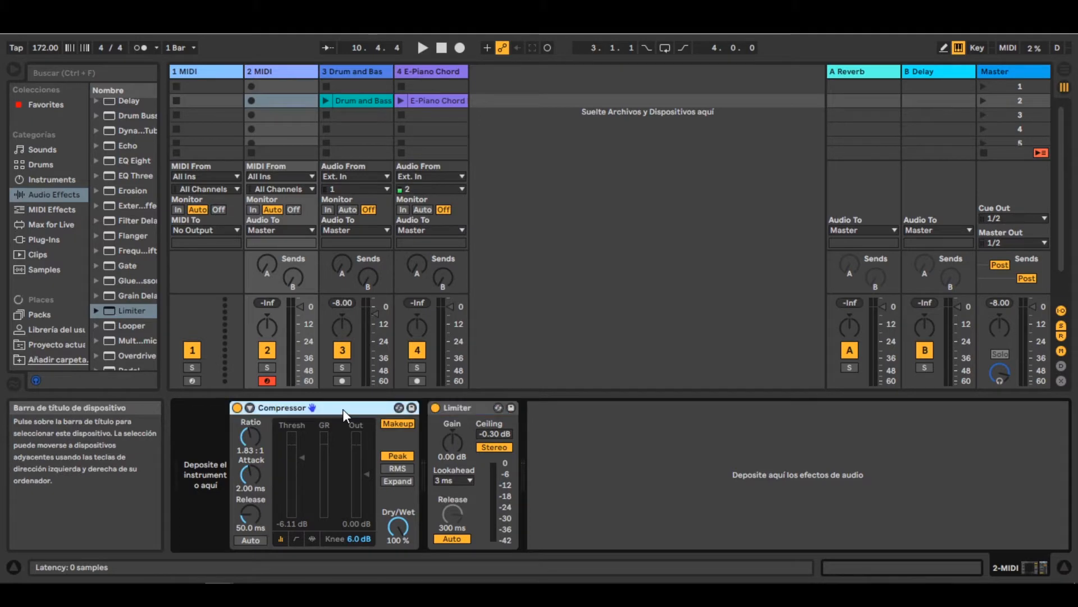
key("Delete")
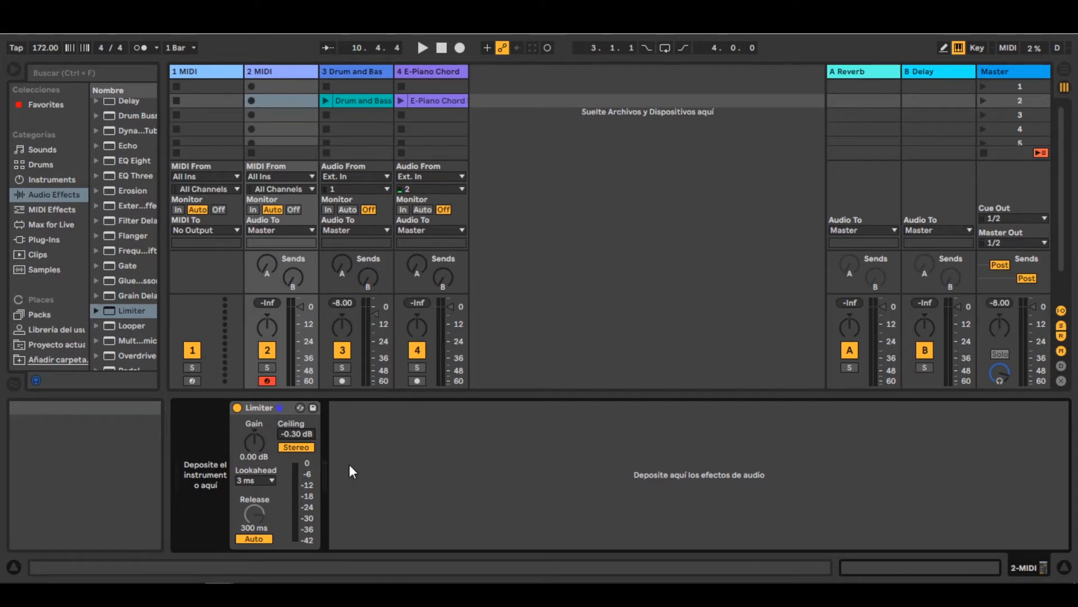
- Choose 3 ms as the Limiter's lookahead and toggle its automatic release off and back on
left_click(251, 481)
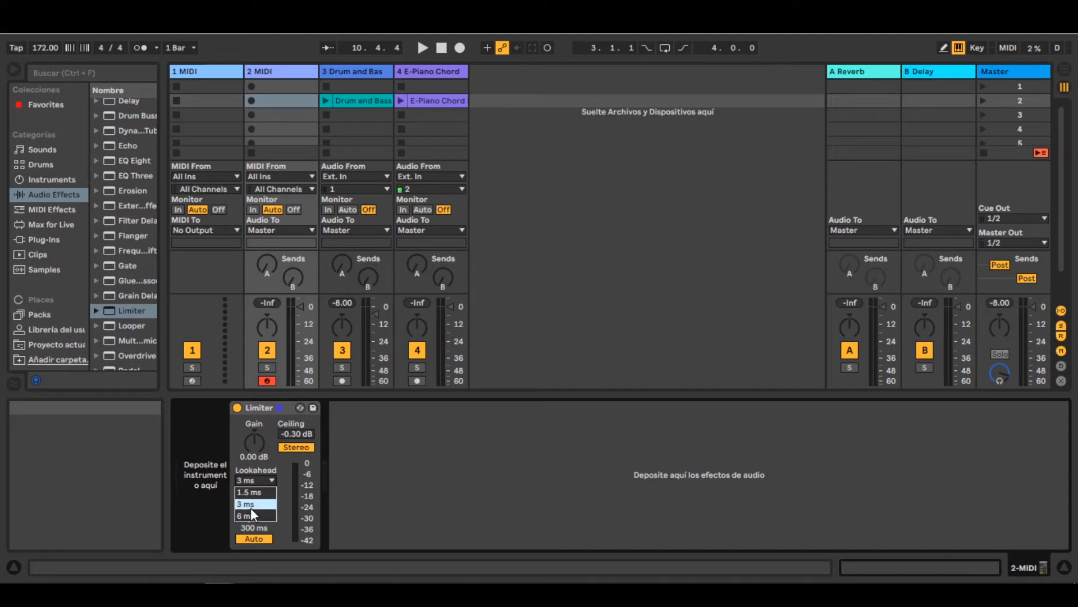
left_click(250, 508)
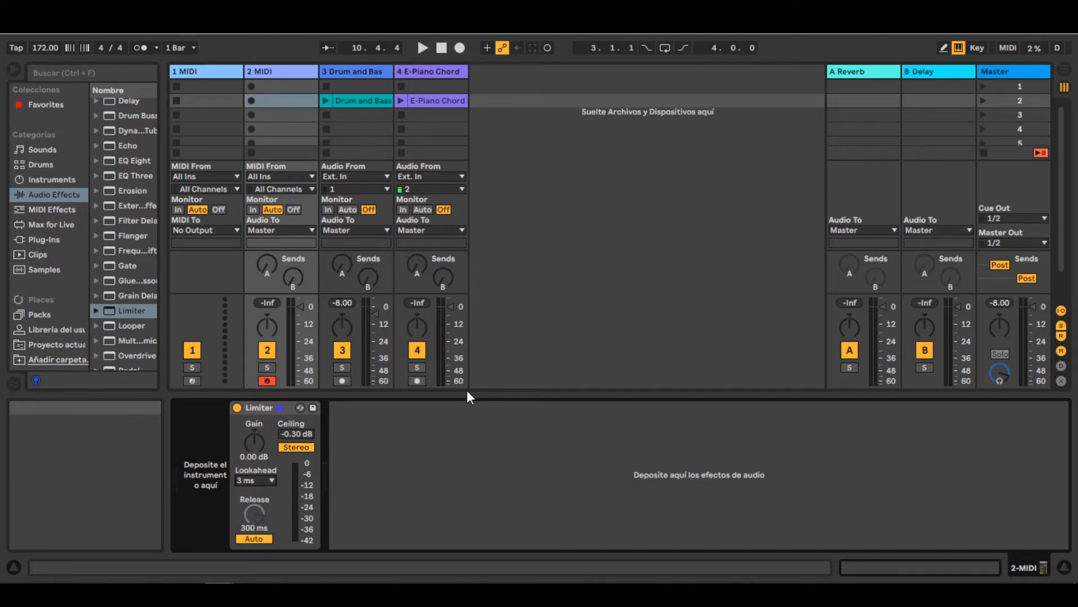
left_click(261, 539)
left_click(261, 537)
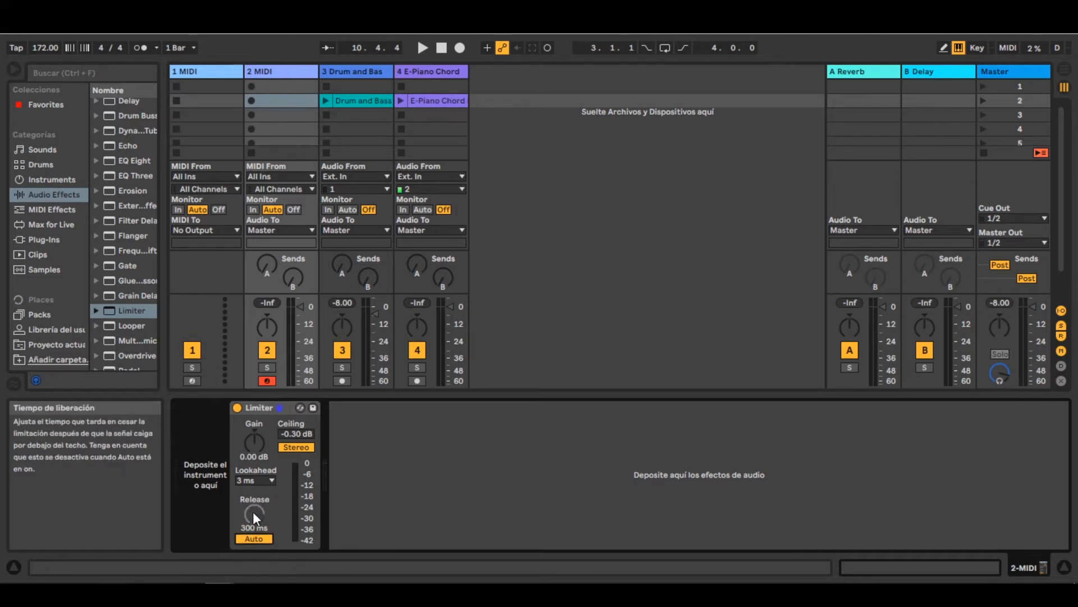
left_click(261, 412)
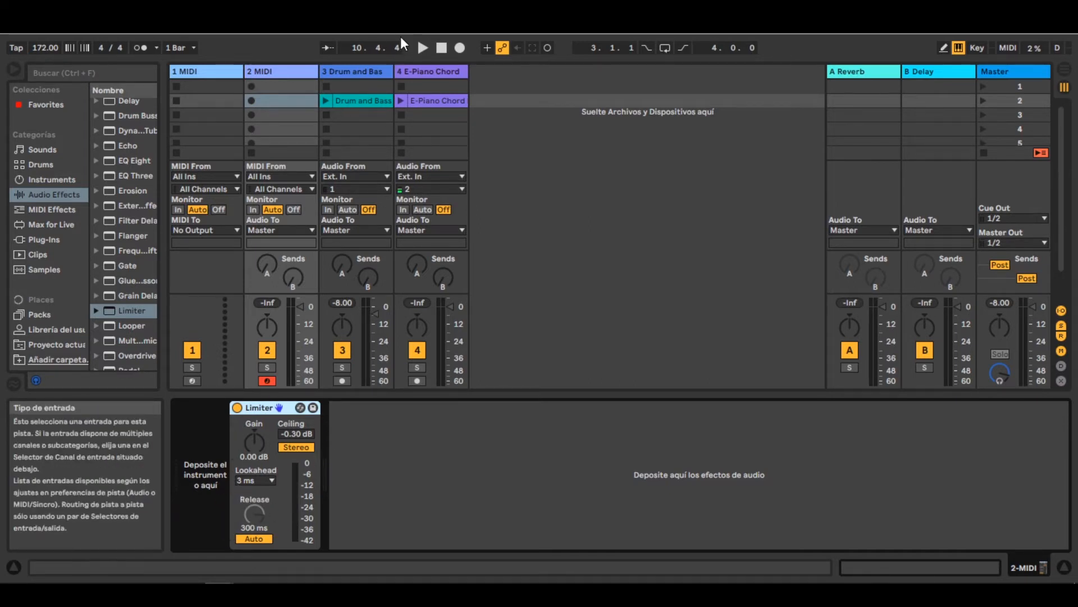
- Play the Drum and Bass clip while raising that track's Limiter gain to about 7.7 dB, and stop playback
left_click(365, 69)
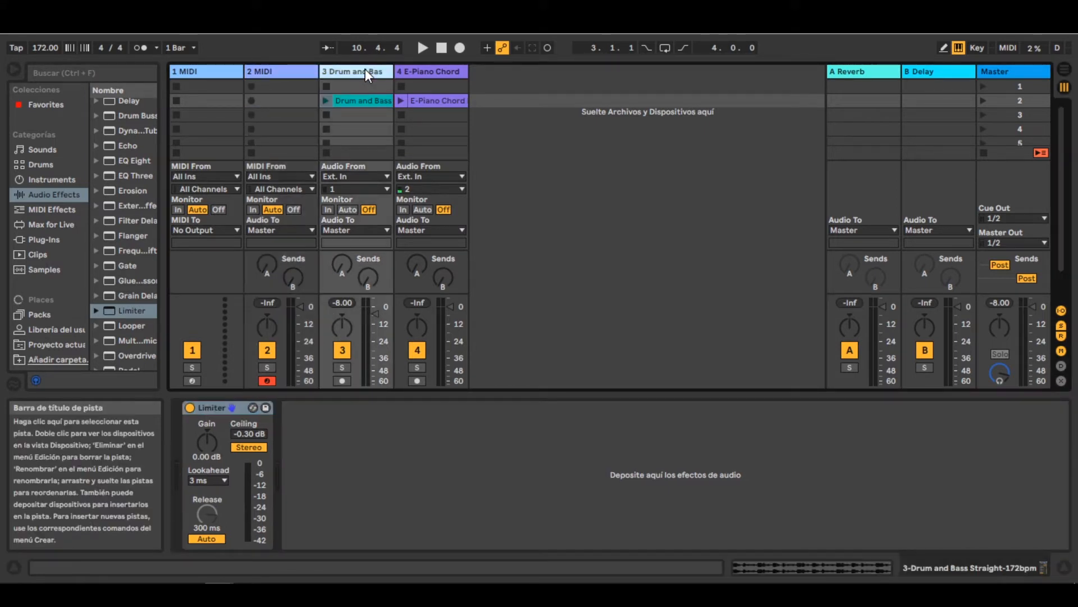
left_click(326, 101)
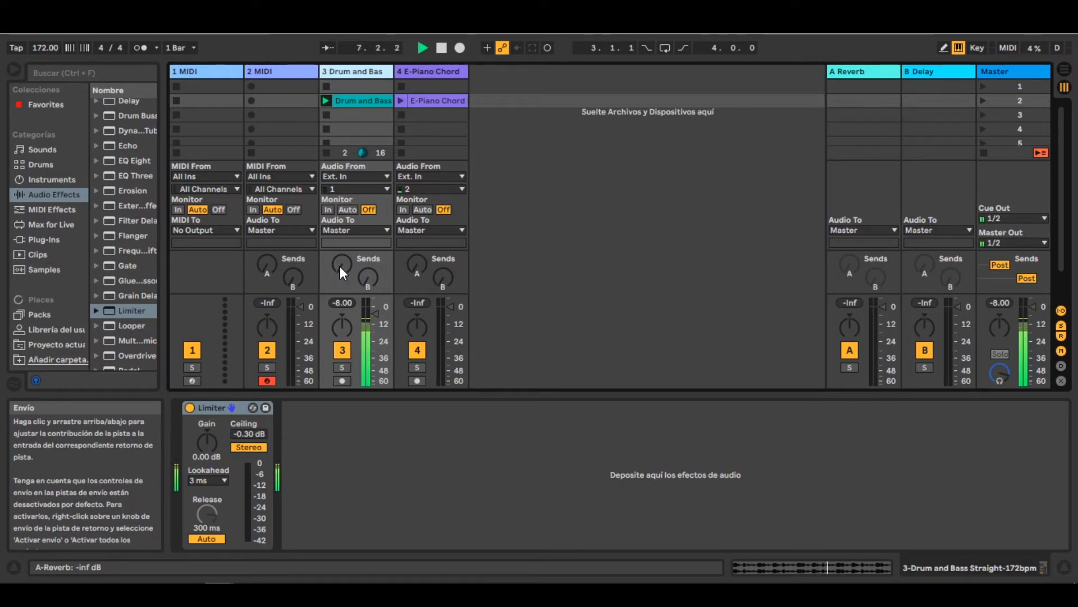
left_click(205, 441)
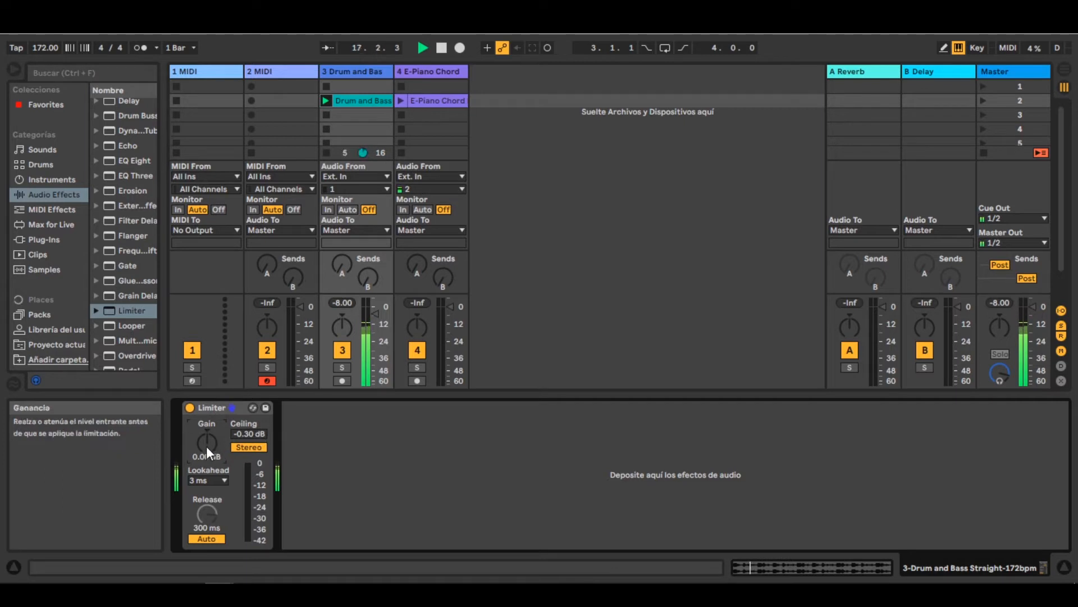
left_click_drag(206, 446, 206, 428)
left_click_drag(206, 427, 206, 418)
key("space")
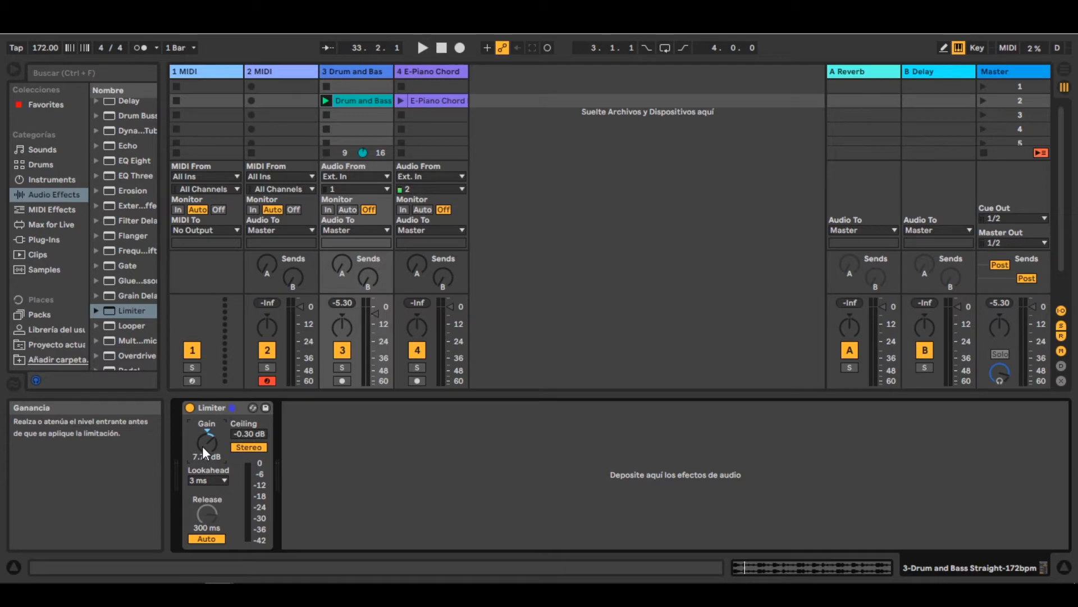
- Play the Drum and Bass clip with the Limiter gain raised to about 24 dB, return the gain to 0 dB and stop
key("space")
left_click_drag(203, 447, 203, 424)
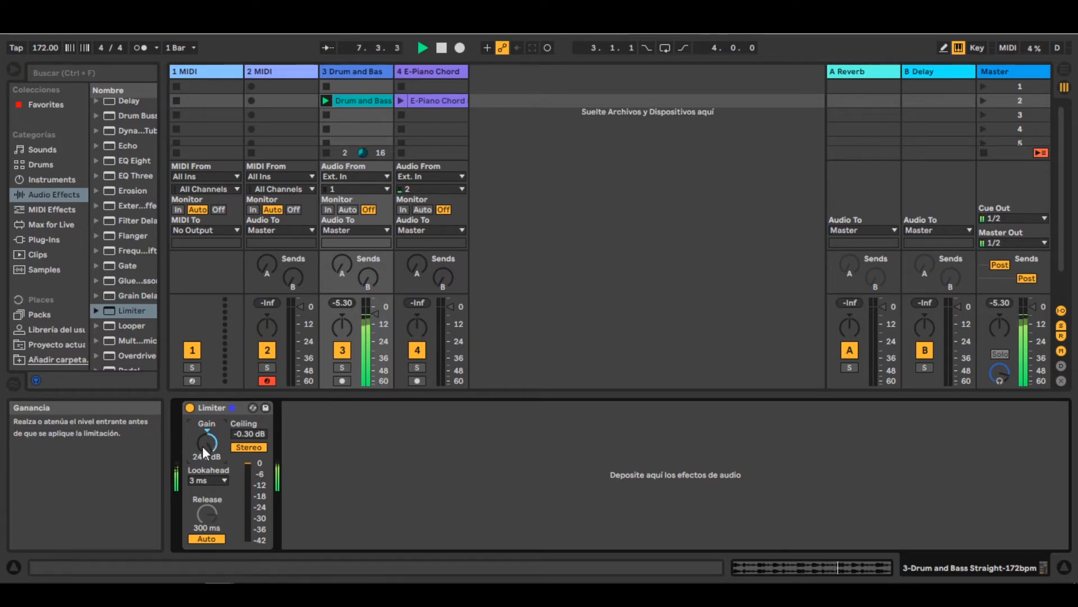
key("space")
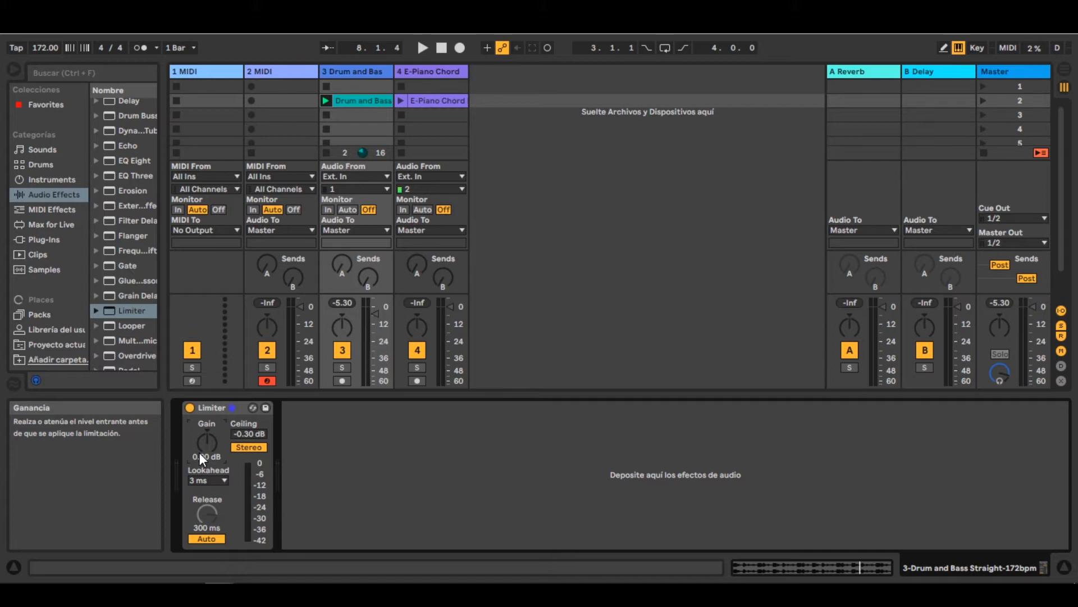
- Move the Limiter from the Drum and Bass track to the Master track, with its ceiling set to -3.00 dB
left_click(218, 405)
left_click_drag(483, 314, 996, 77)
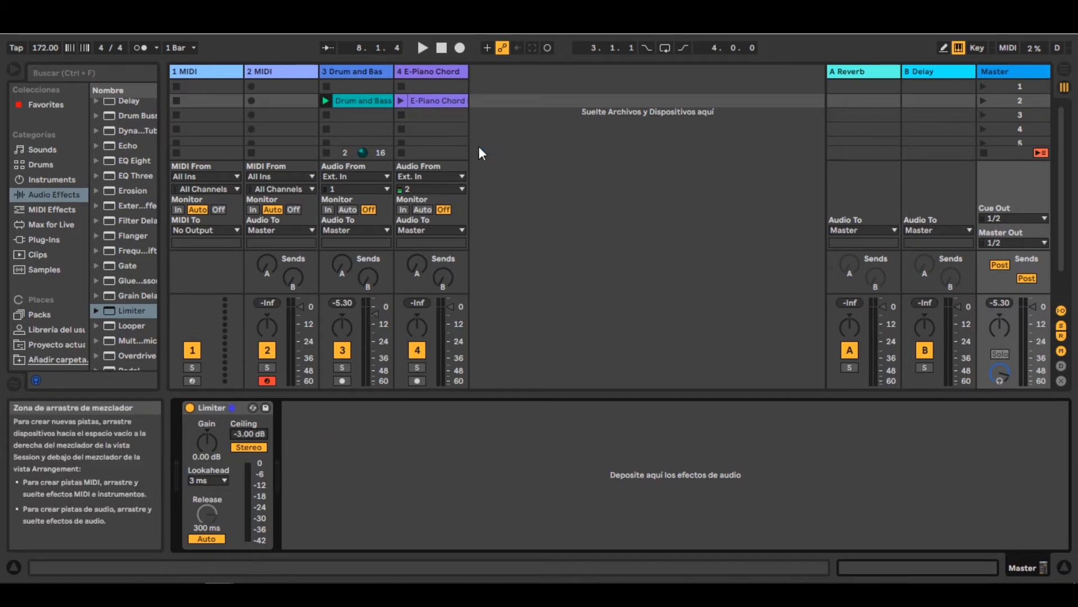
- Launch scene 2 and delete the 2 MIDI track from the set
left_click(984, 104)
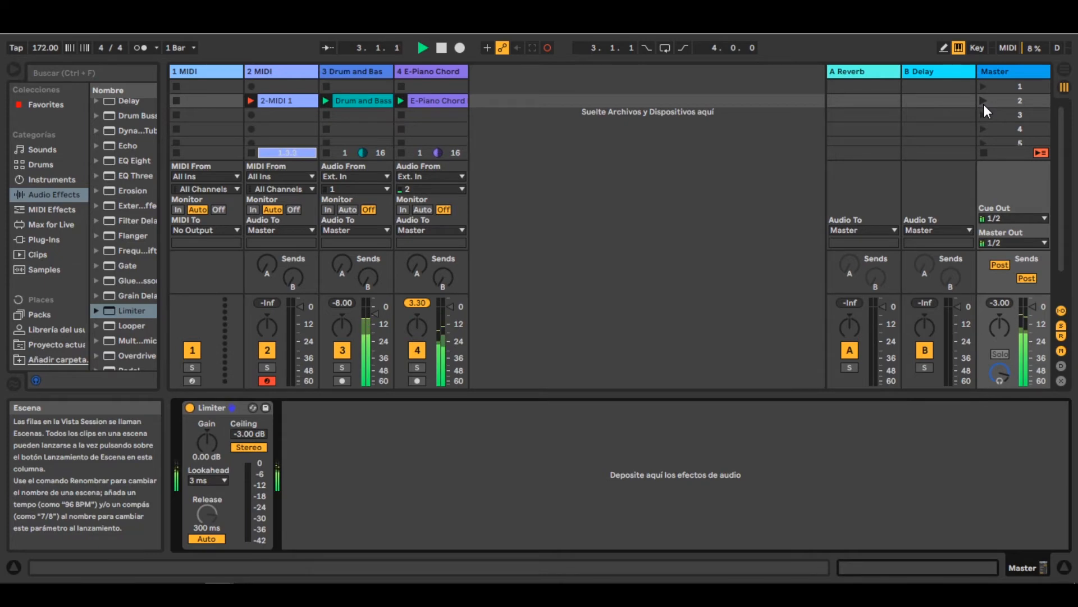
left_click(370, 66)
left_click(278, 72)
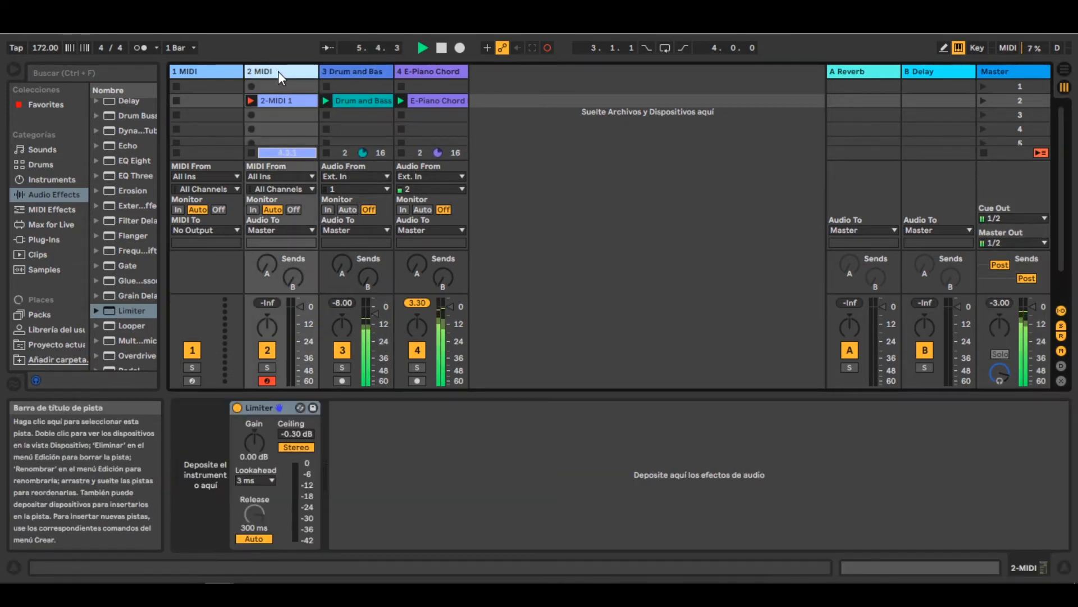
key("Delete")
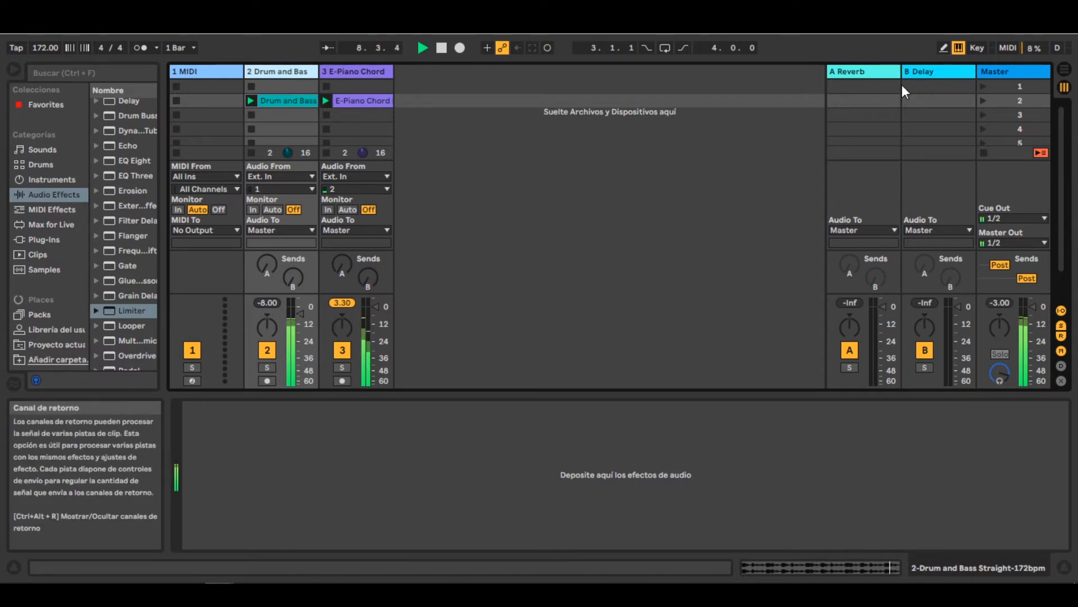
- Raise the Drum and Bass and E-Piano Chord volumes to check the Master Limiter's gain reduction during playback, and restore both volumes
left_click(990, 79)
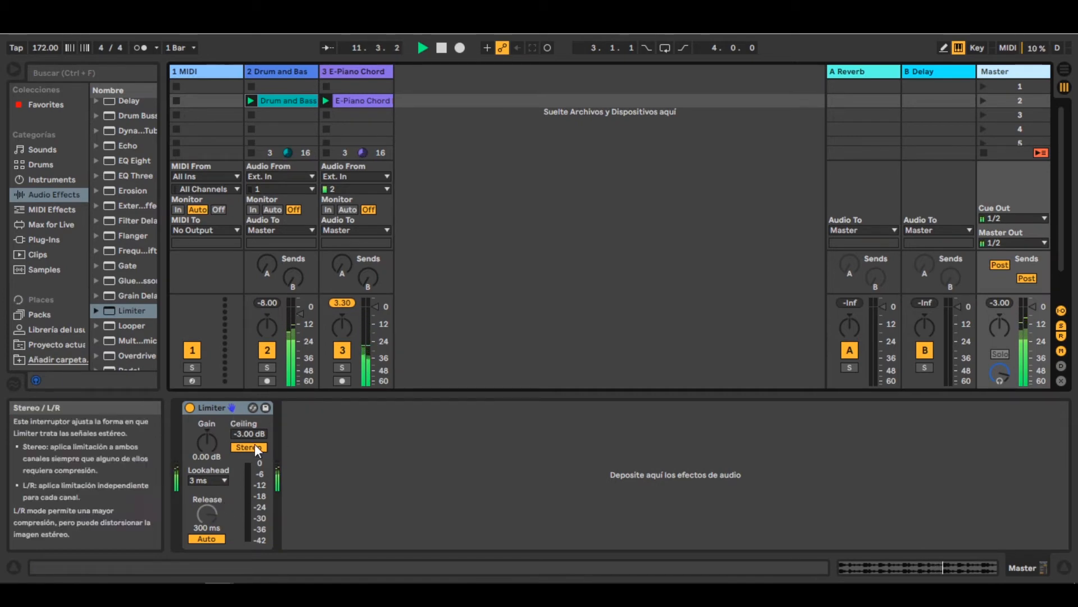
left_click_drag(296, 320, 298, 302)
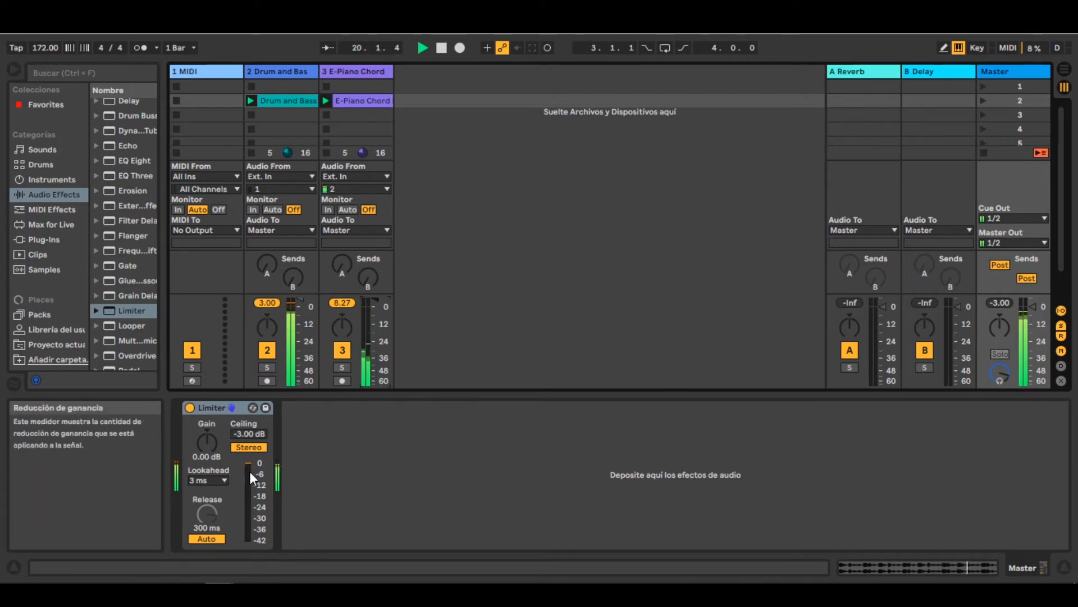
key("space")
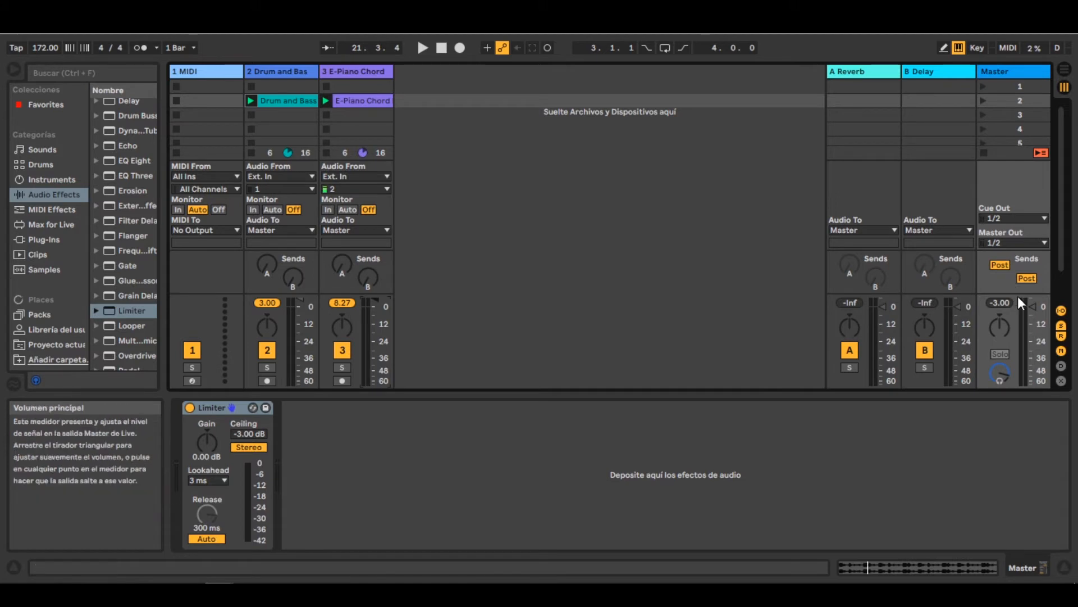
key("space")
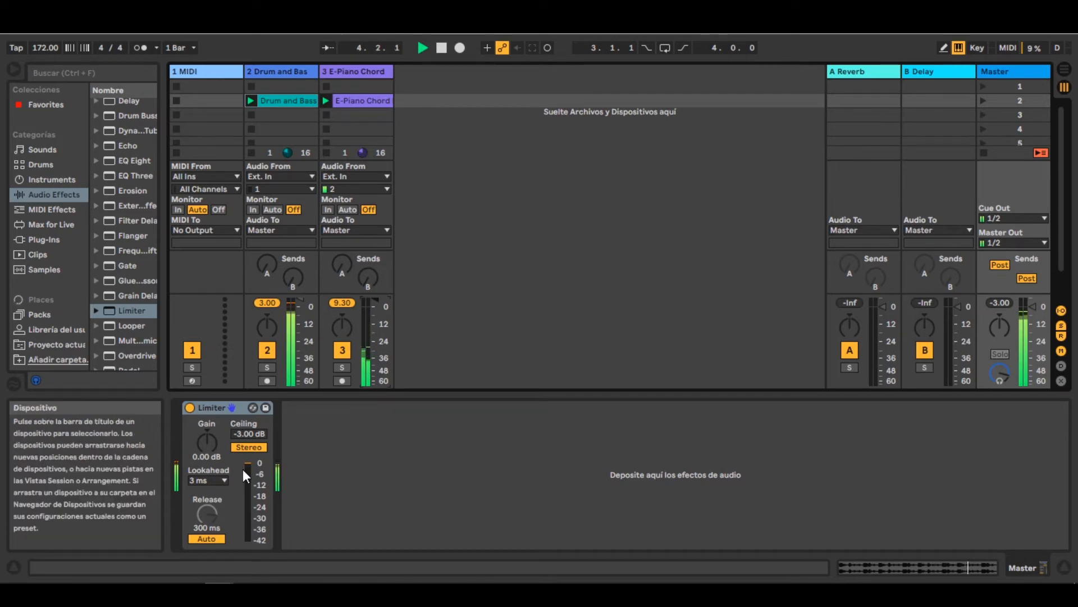
key("space")
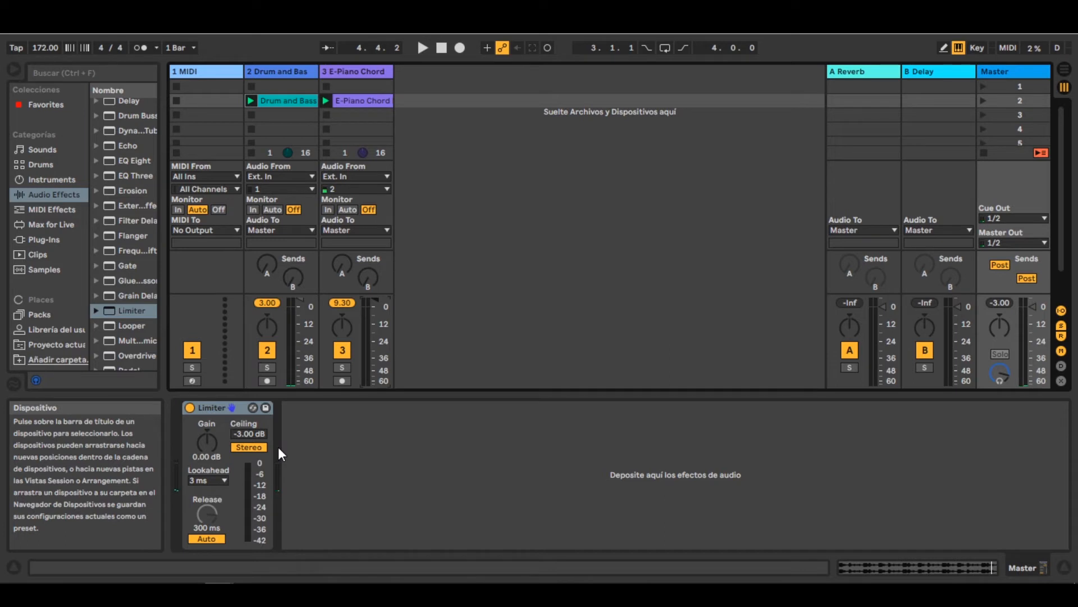
key("space")
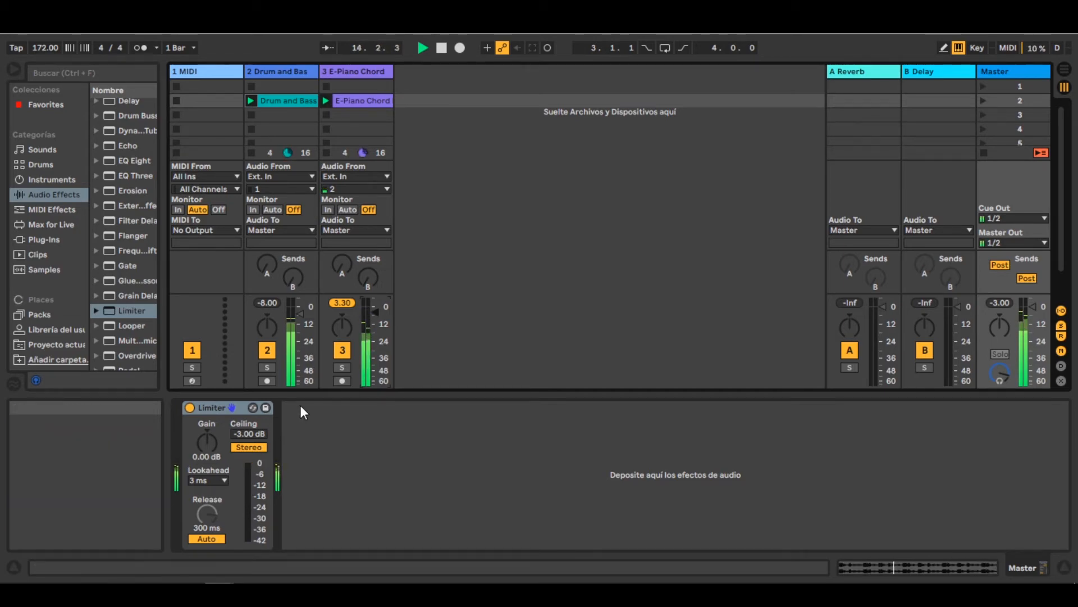
key("space")
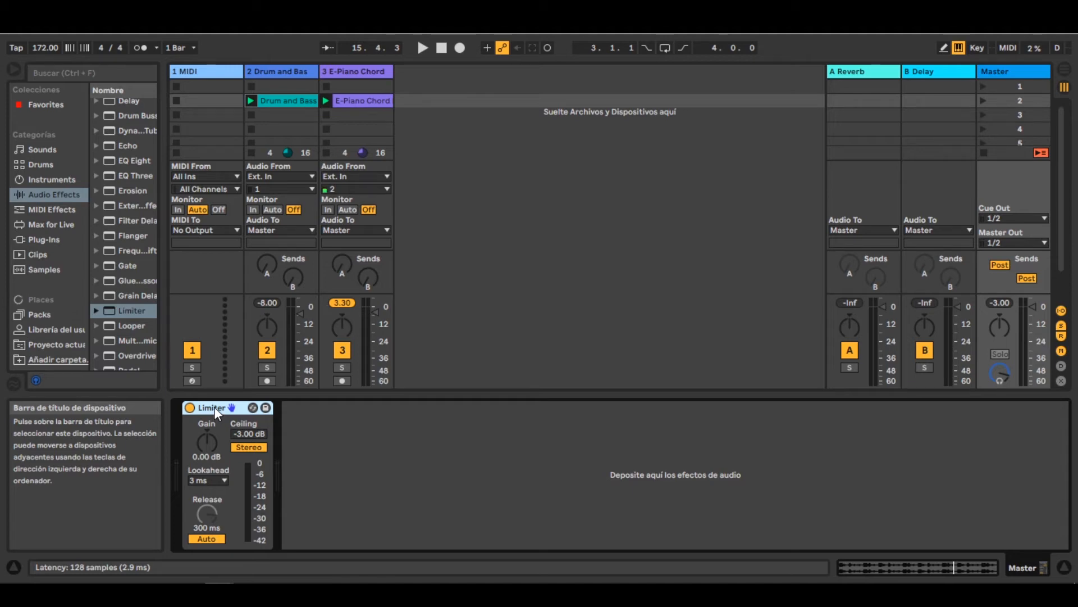
- Stop the E-Piano Chord clip and select the Drum and Bass track
left_click(356, 72)
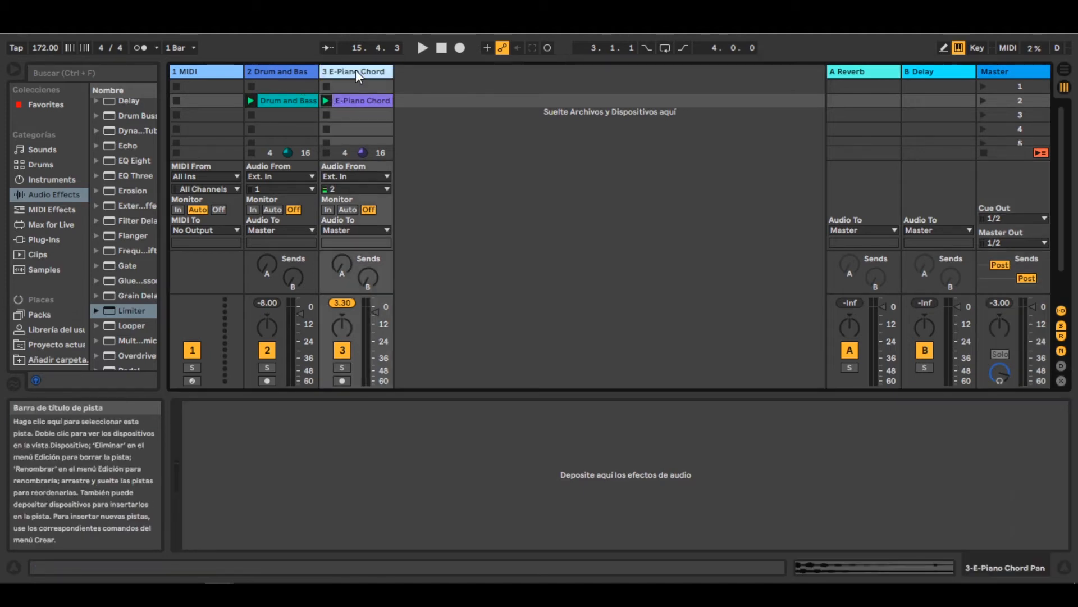
left_click(325, 153)
left_click(283, 72)
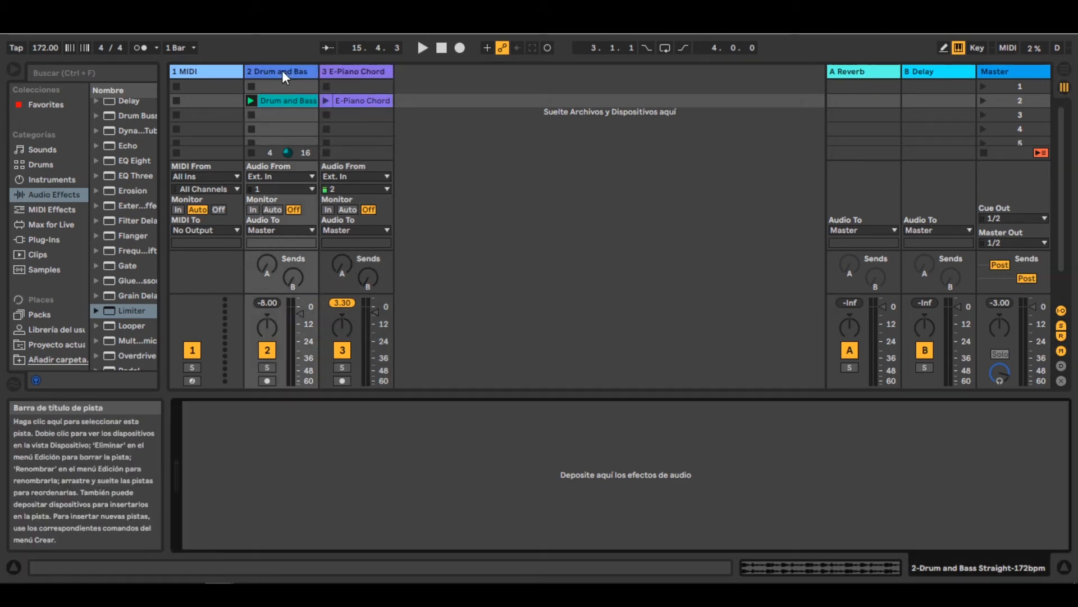
- Add a Limiter to the Drum and Bass track, play its clip, and set the Limiter's ceiling to -8.00 dB
left_click_drag(101, 311, 215, 407)
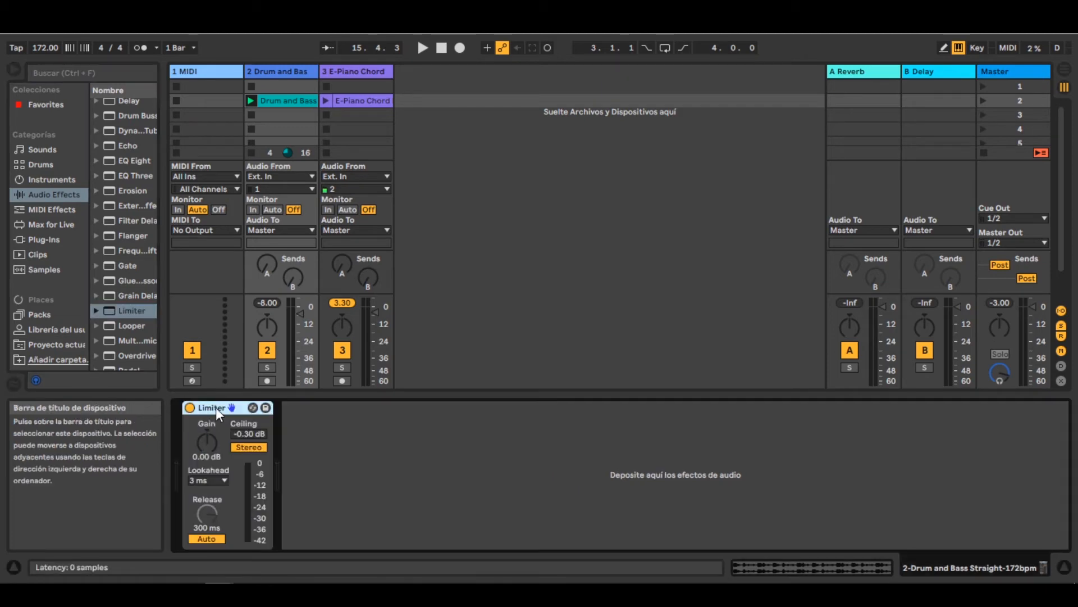
left_click(250, 102)
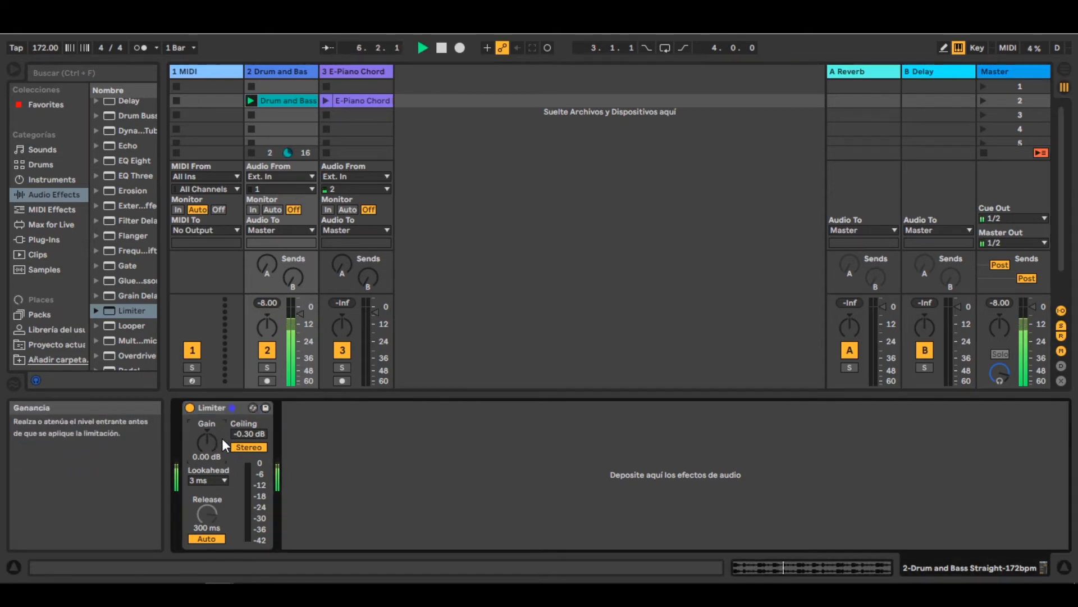
left_click(239, 435)
type("-8")
key("Return")
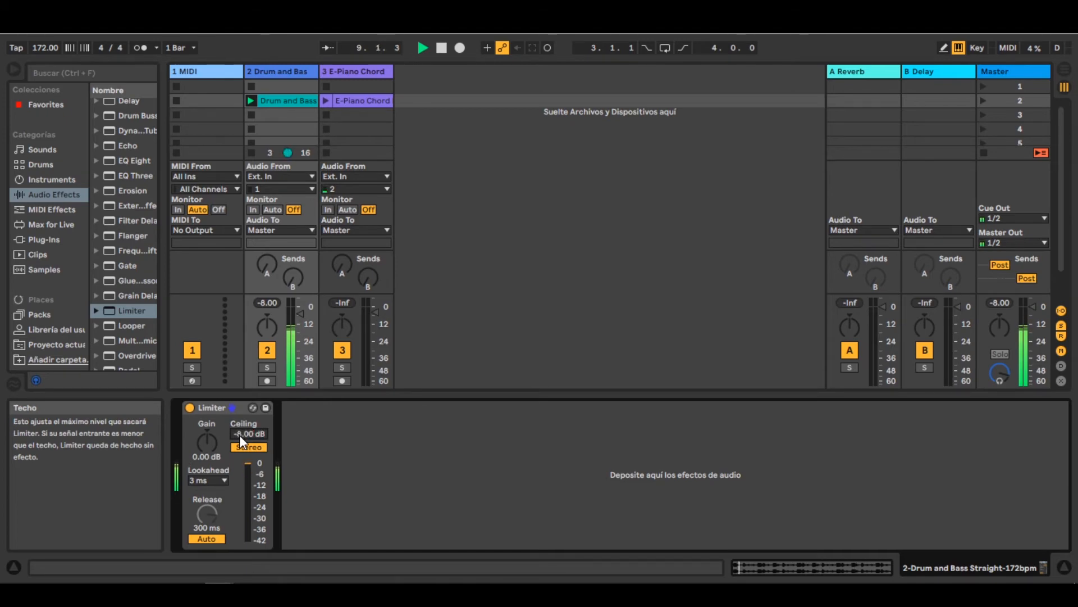
- Bypass and reactivate the Limiter to compare the sound, and raise its gain to 6.00 dB during playback
left_click(191, 408)
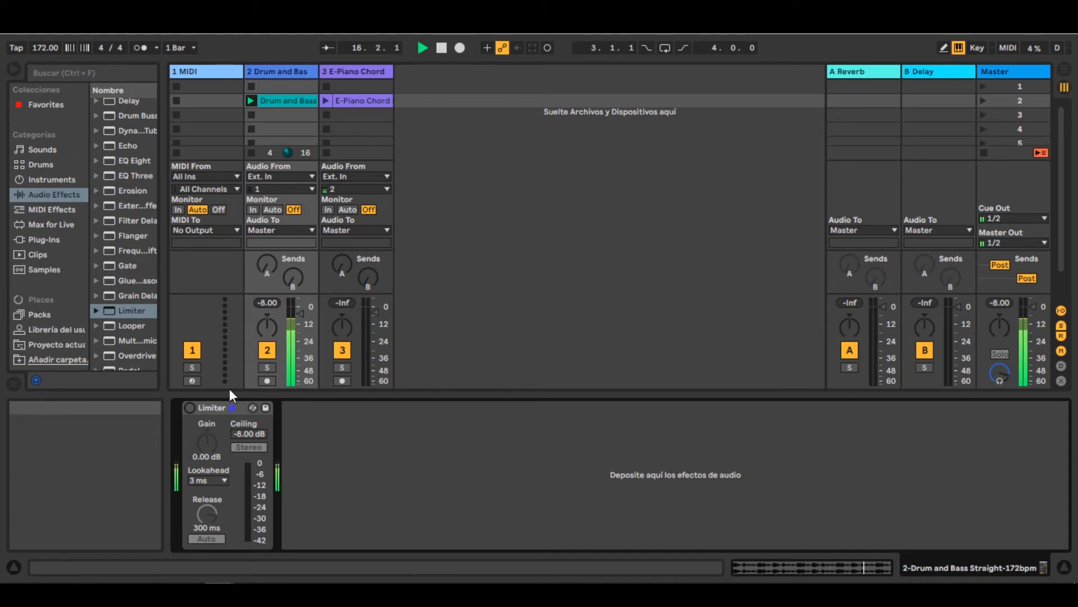
left_click(191, 407)
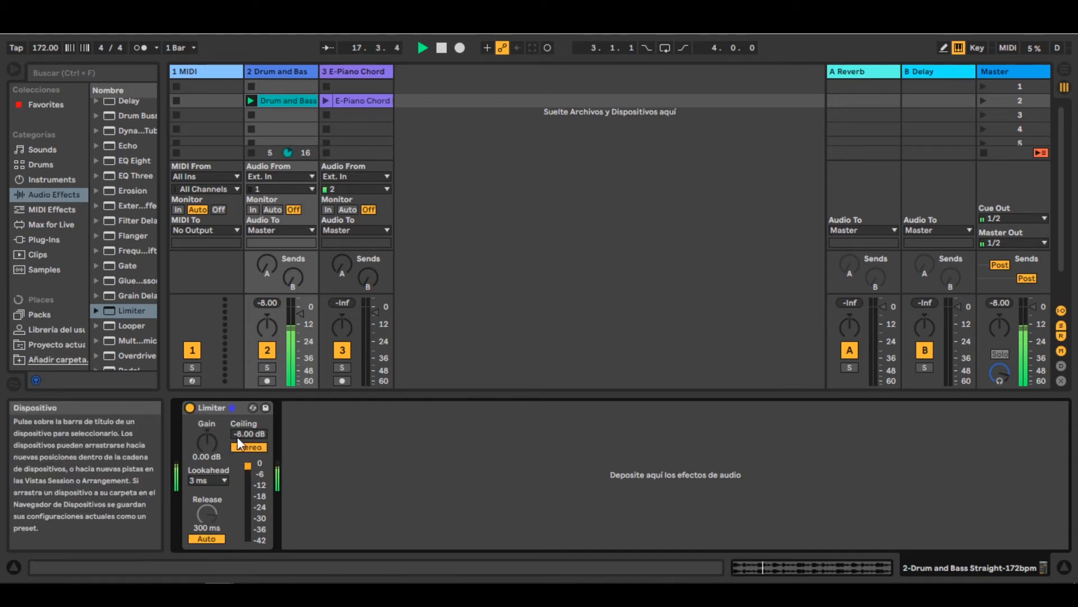
left_click_drag(208, 444, 207, 425)
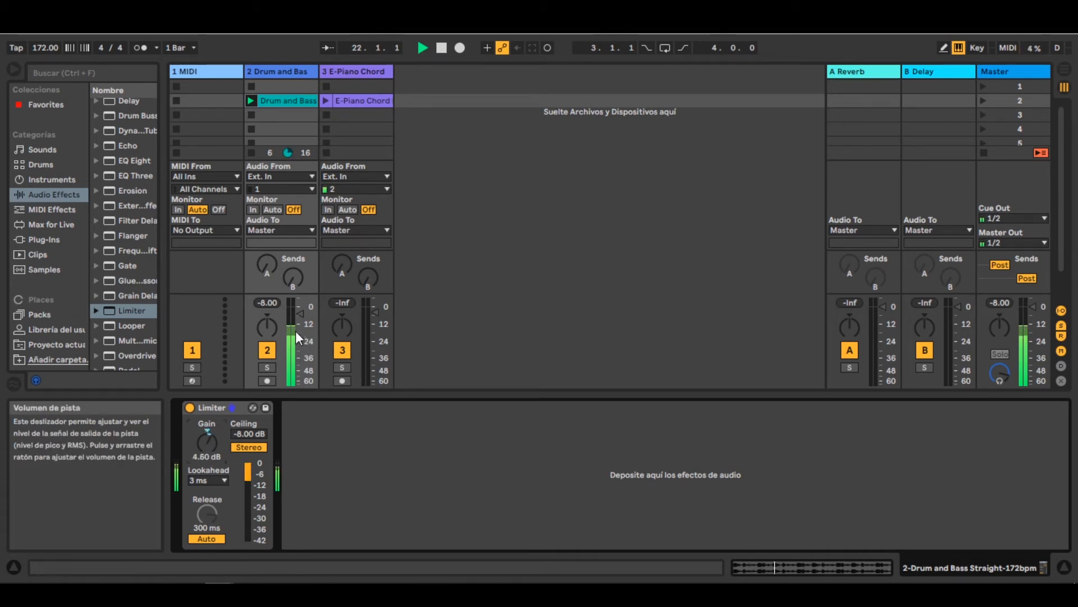
key("space")
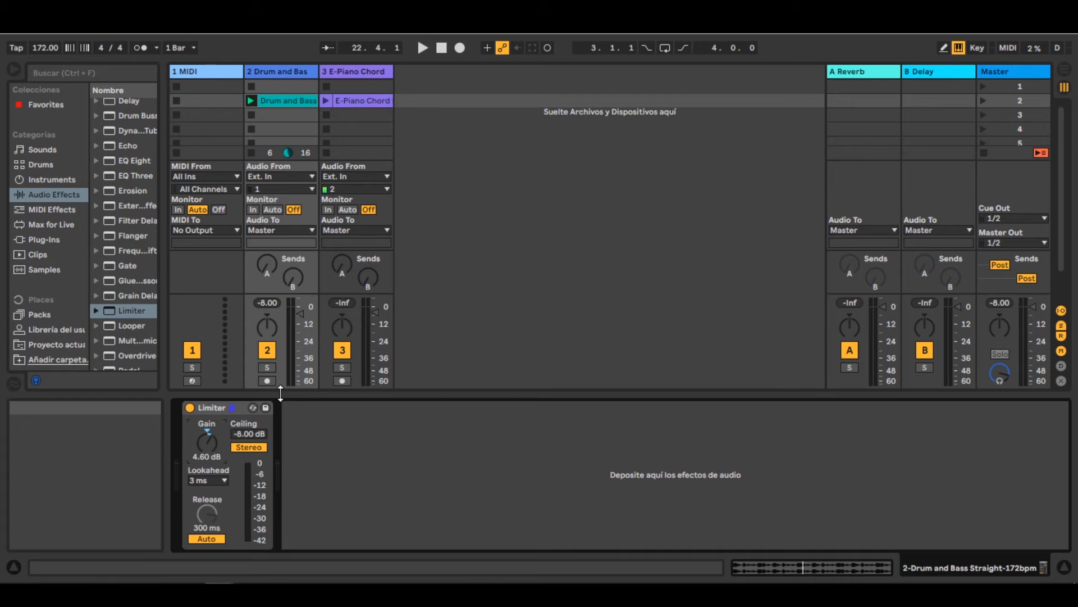
left_click(252, 103)
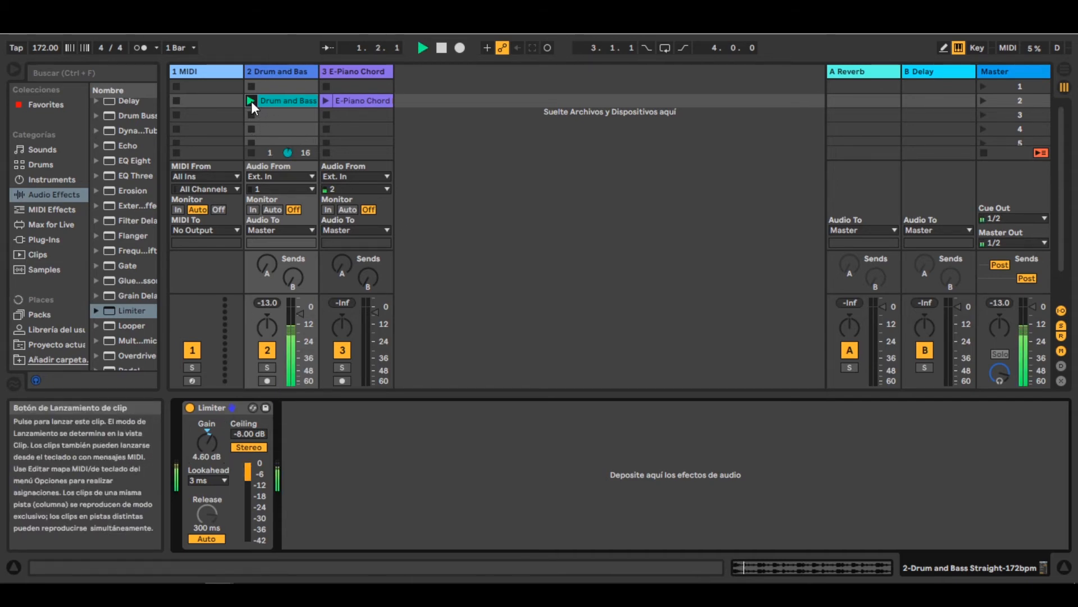
left_click_drag(203, 443, 203, 433)
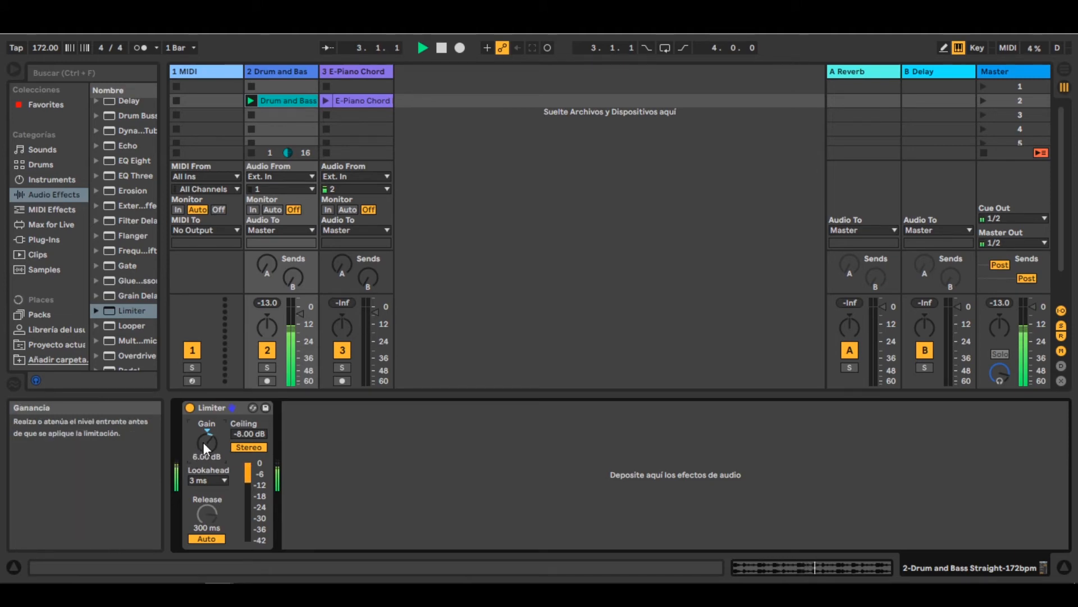
- Arm the E-Piano Chord track with input from 2-Drum and Bass Straight-172bpm, and record a short clip in its scene 3 slot
left_click(342, 380)
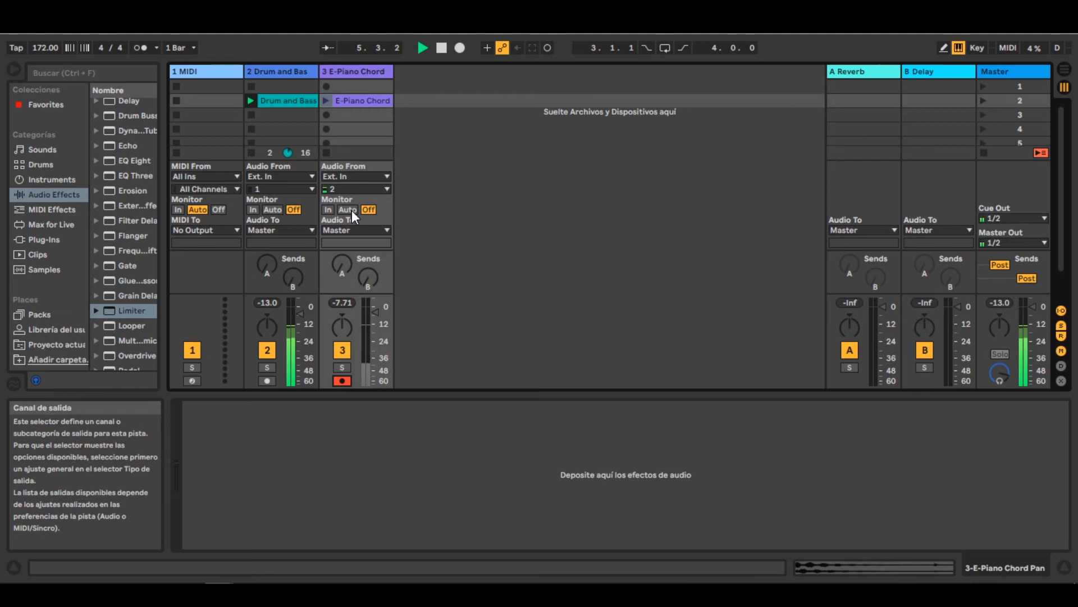
left_click(357, 178)
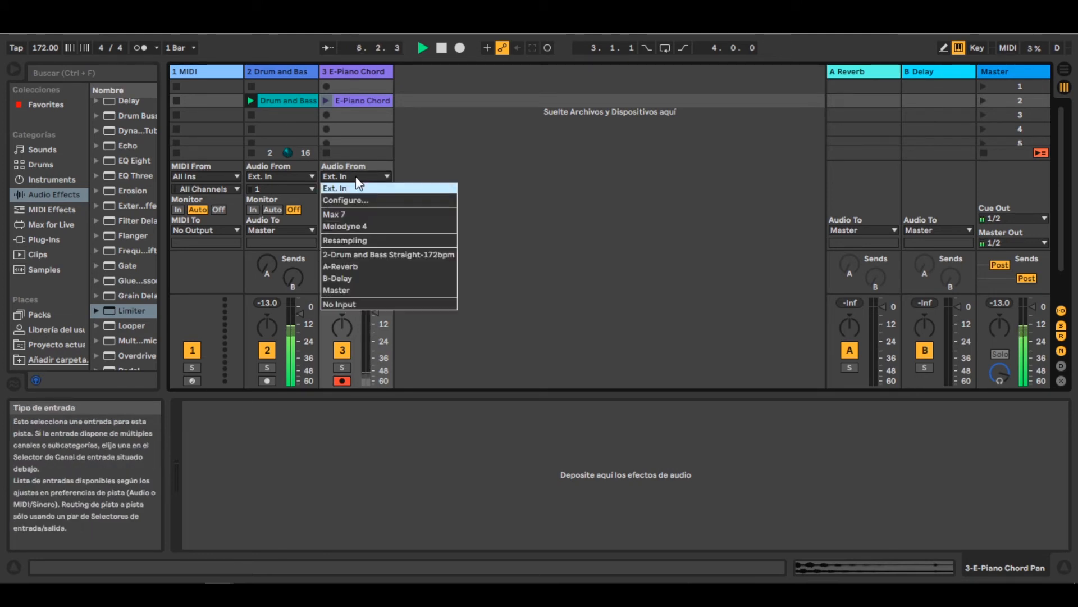
left_click(340, 256)
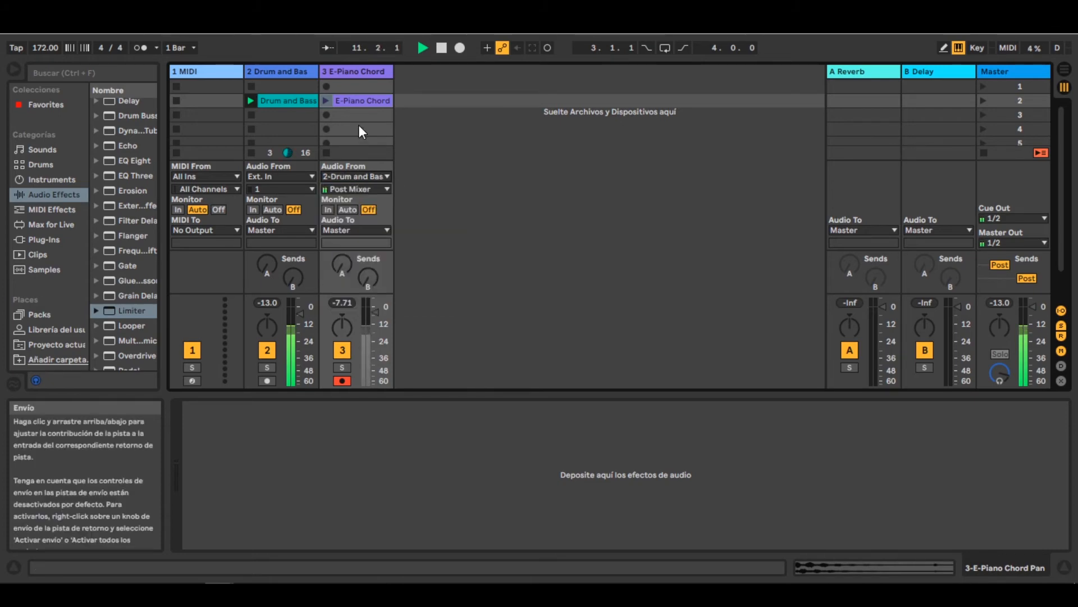
left_click(327, 114)
left_click(326, 153)
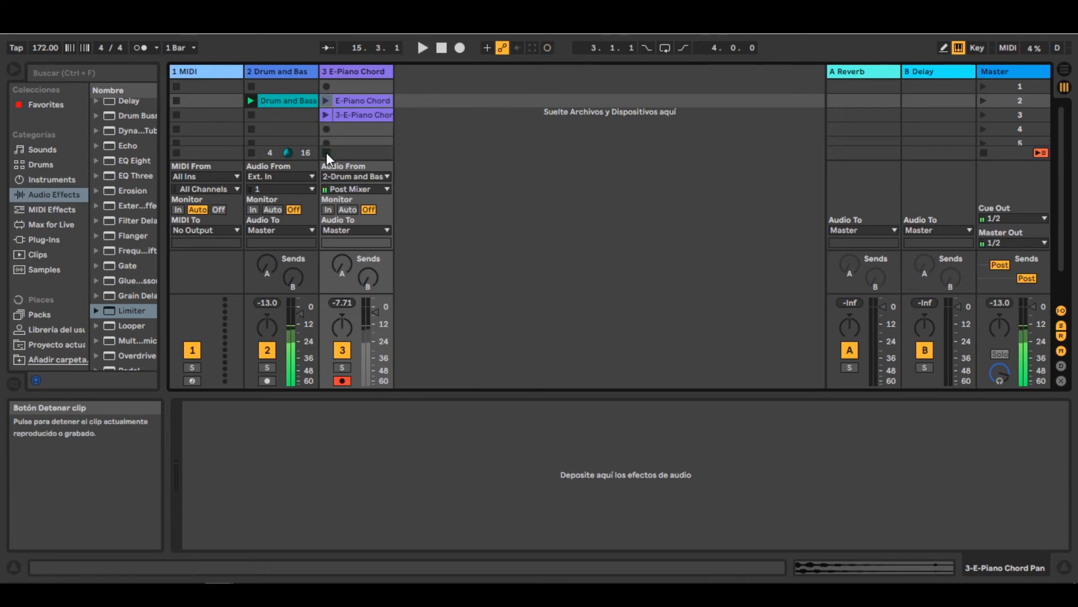
- Move the recorded clip over the E-Piano Chord clip in scene 2 and raise its clip gain to 9.13 dB
left_click(350, 116)
left_click_drag(350, 110, 350, 105)
double_click(349, 105)
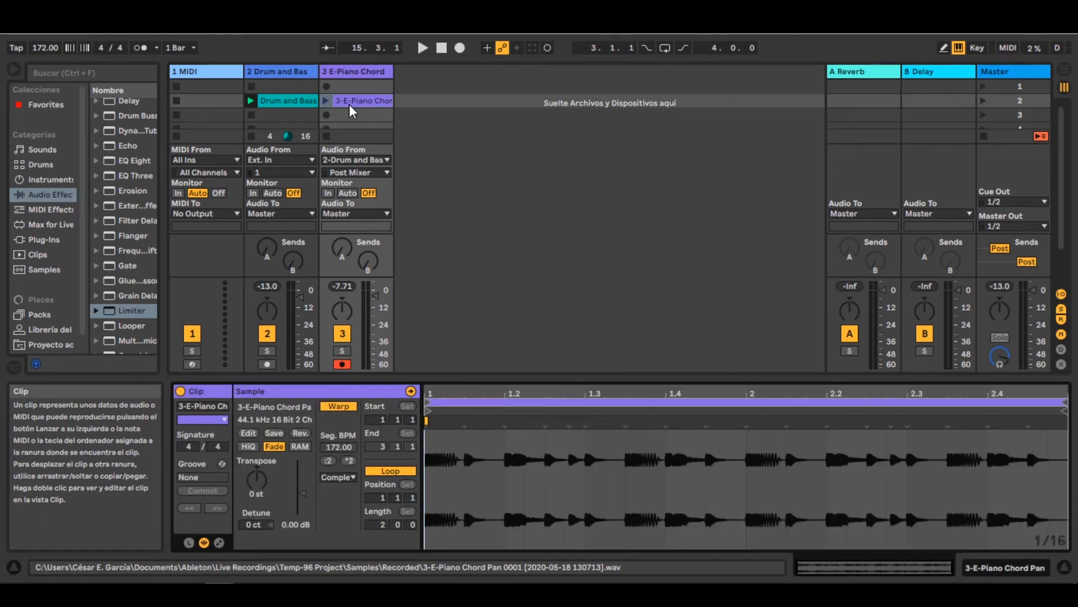
left_click_drag(303, 493, 302, 476)
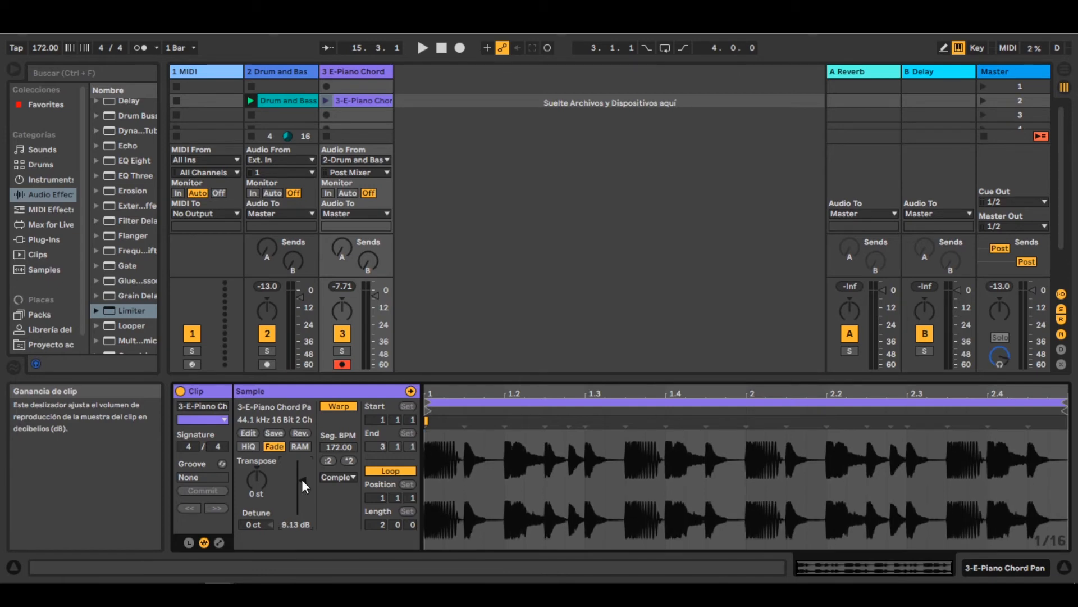
- Compare the waveforms of the original Drum and Bass clip and the recorded limited clip
left_click(297, 98)
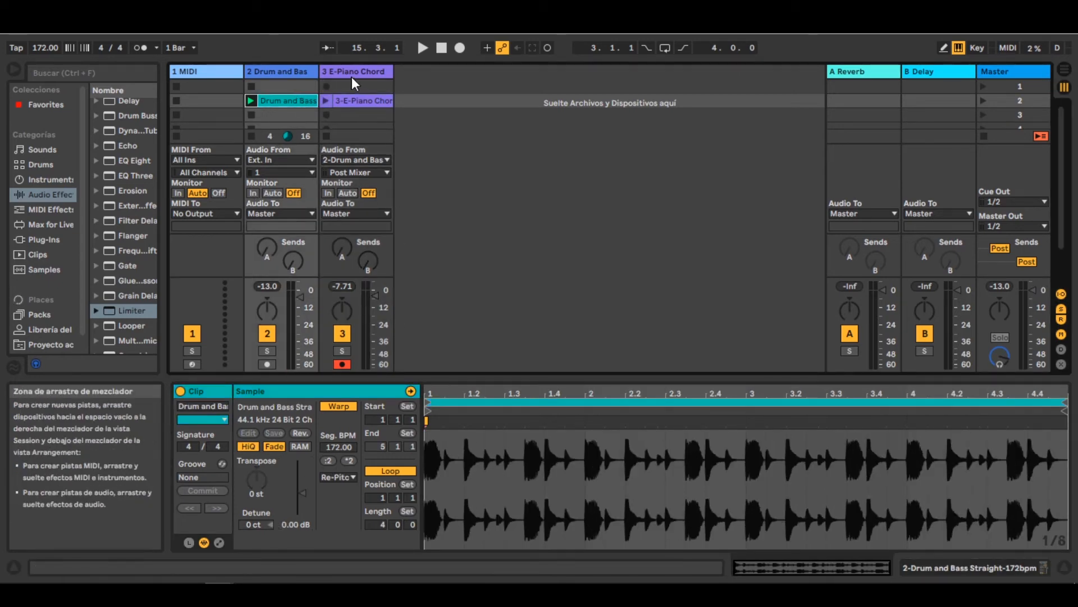
left_click(351, 99)
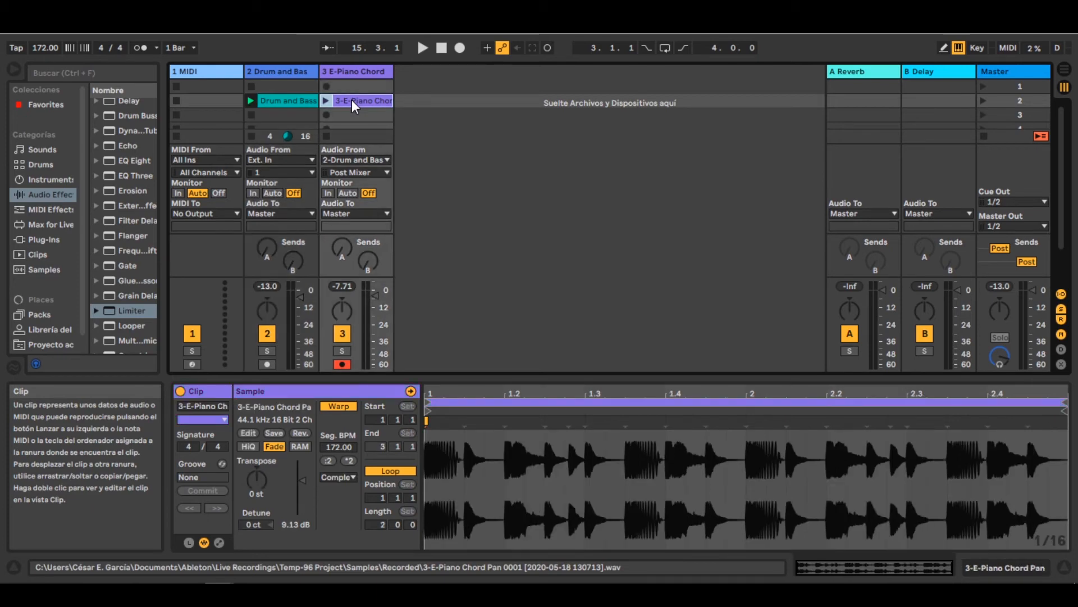
left_click(286, 102)
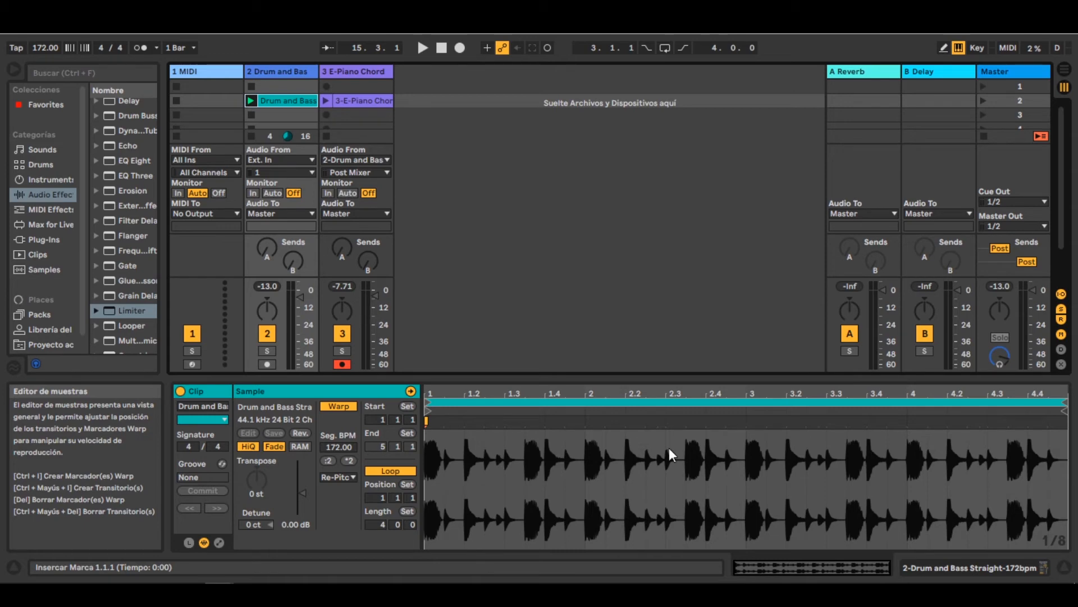
left_click(370, 99)
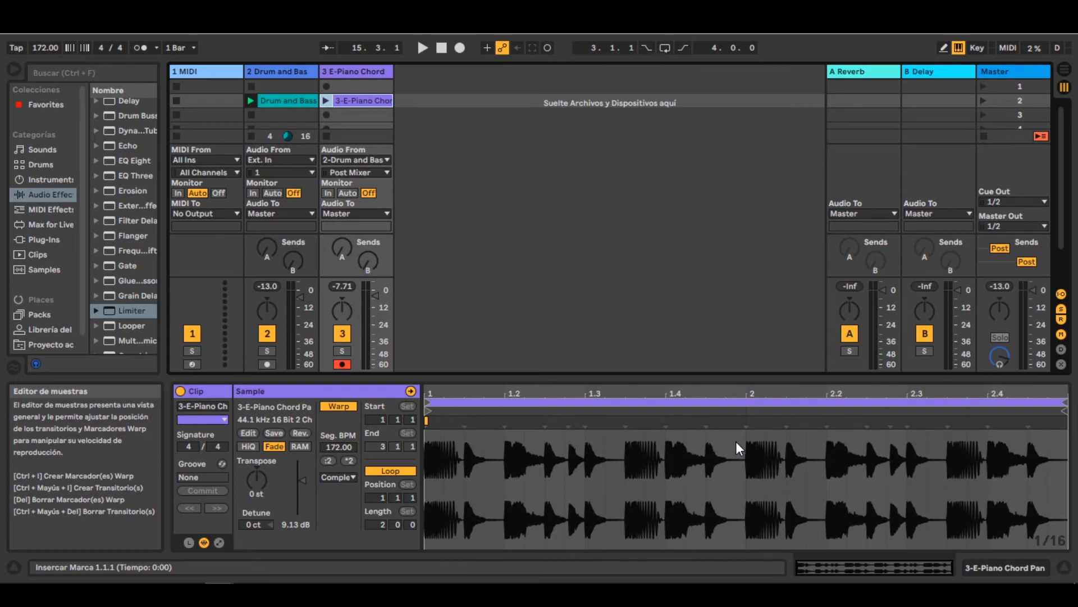
left_click(276, 98)
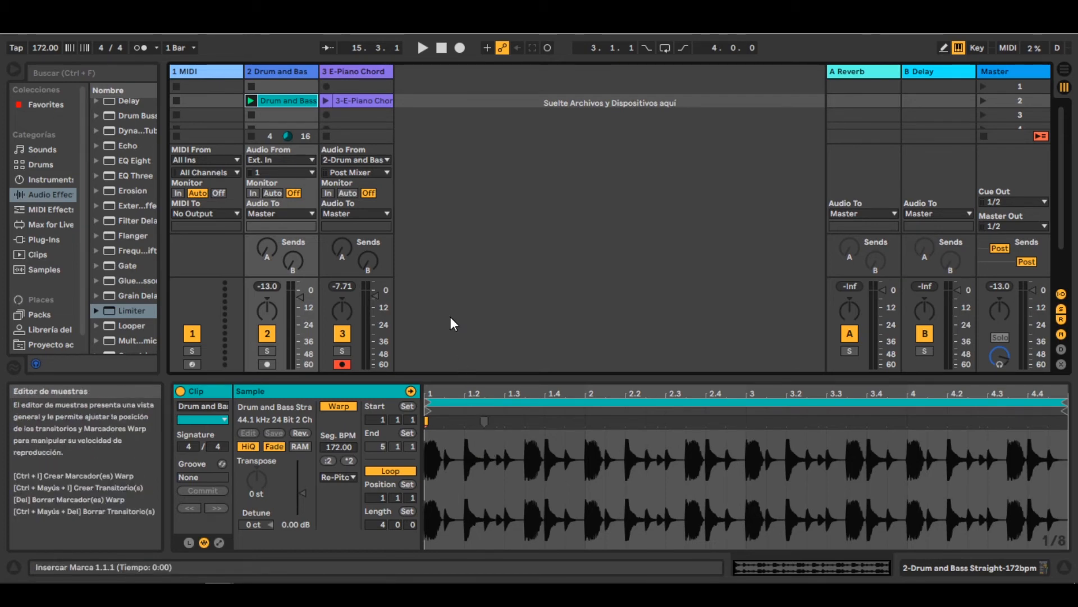
left_click(373, 103)
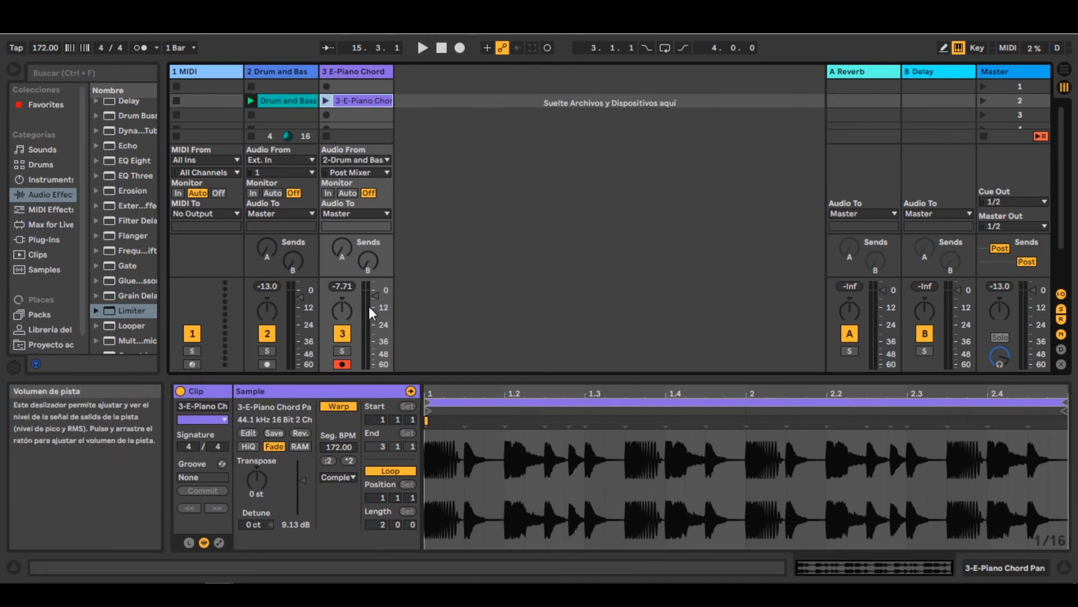
- Play the recorded clip with the E-Piano Chord track soloed, and set that track's volume to -5.0 dB
left_click_drag(373, 296, 373, 310)
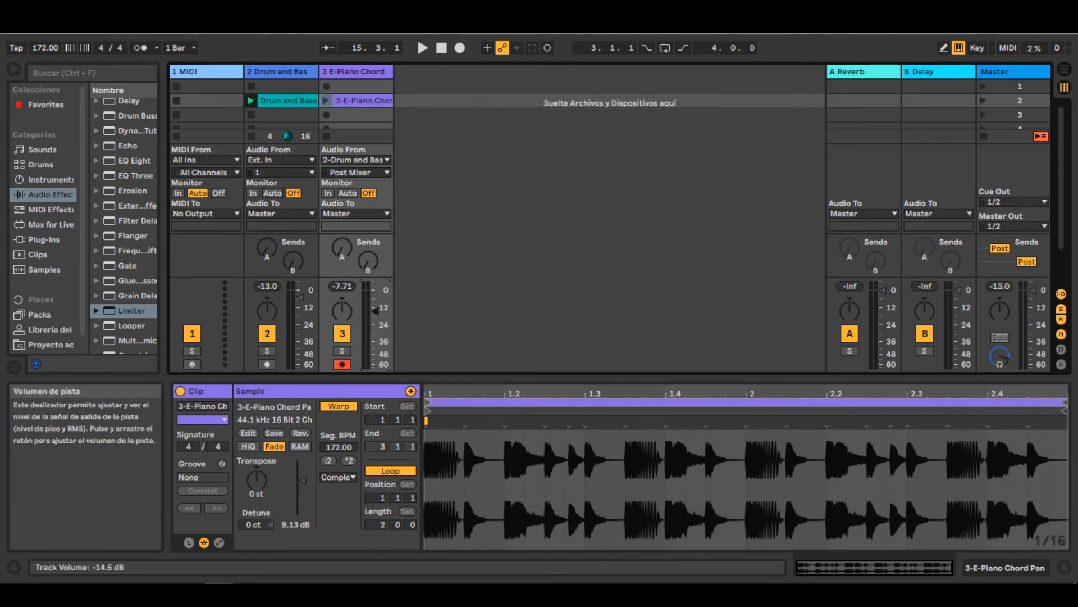
left_click(325, 101)
left_click(341, 350)
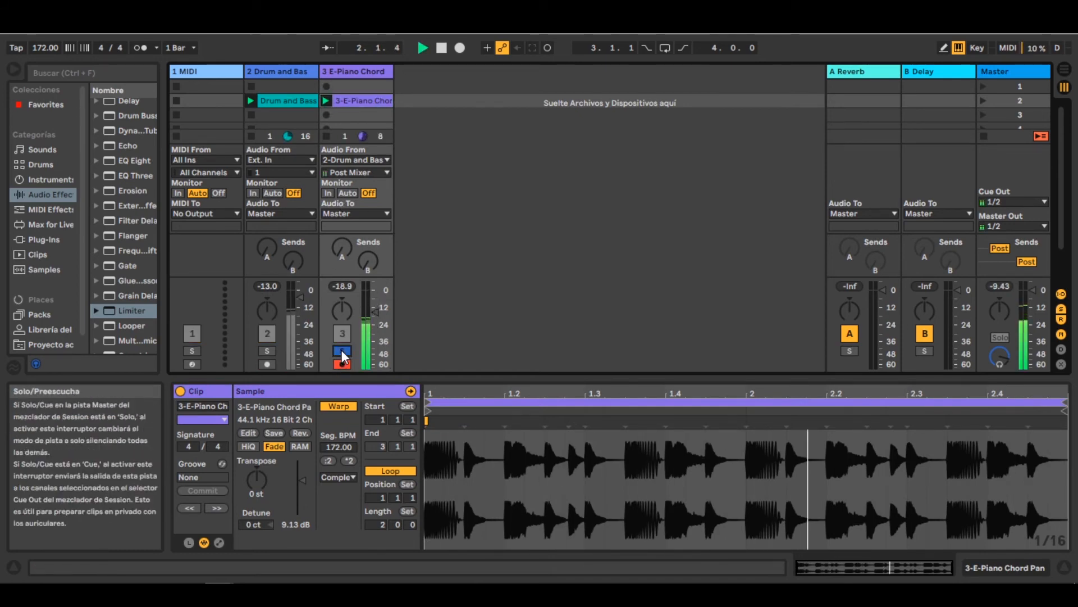
left_click_drag(373, 310, 373, 296)
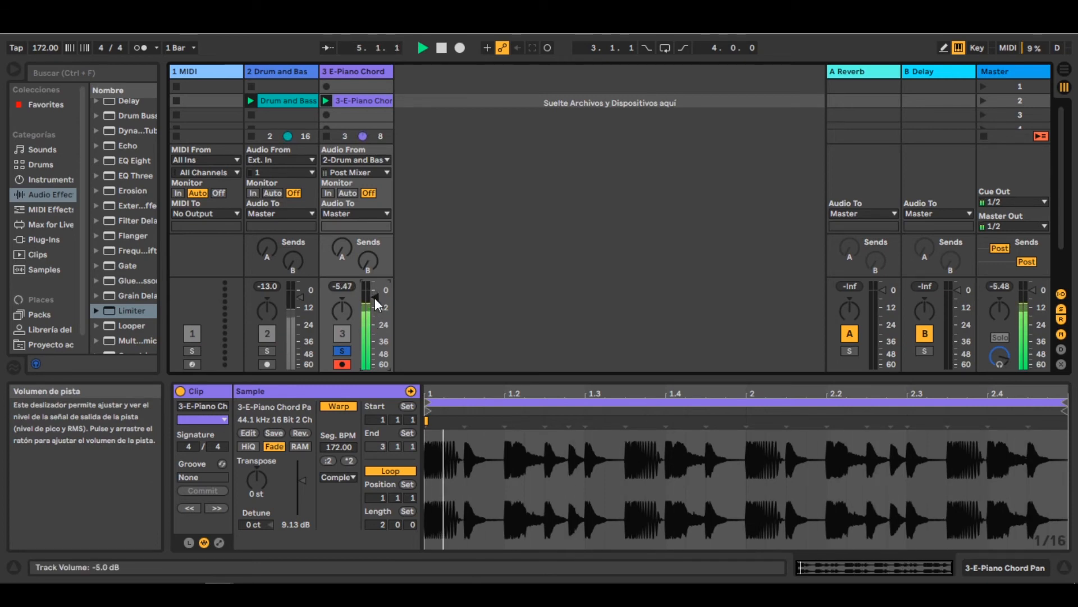
key("space")
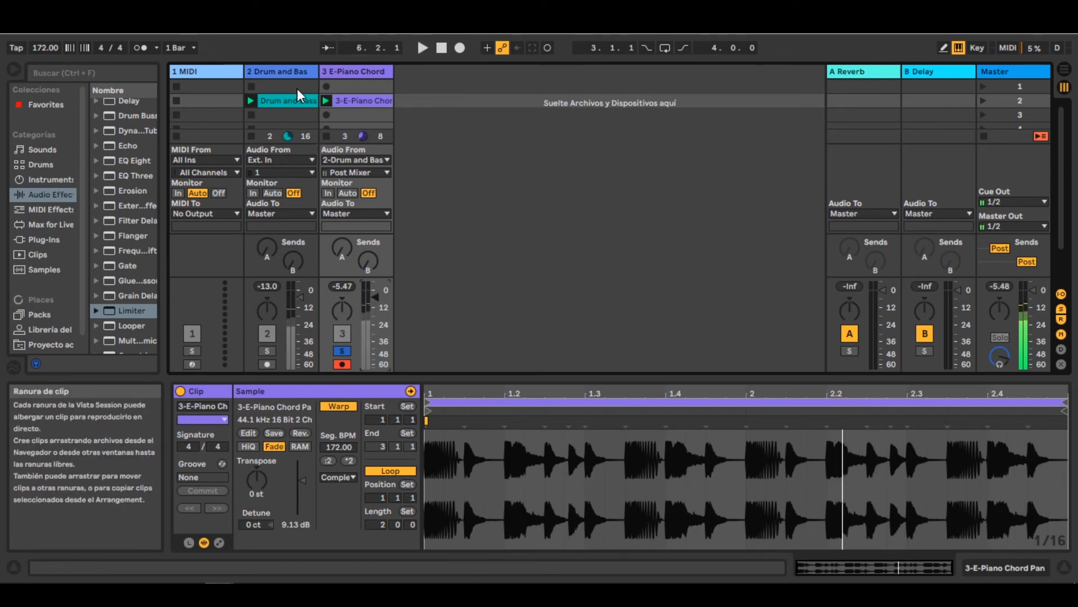
- Bypass the Drum and Bass Limiter and alternate solo between the original and recorded tracks during playback to compare their loudness
left_click(295, 73)
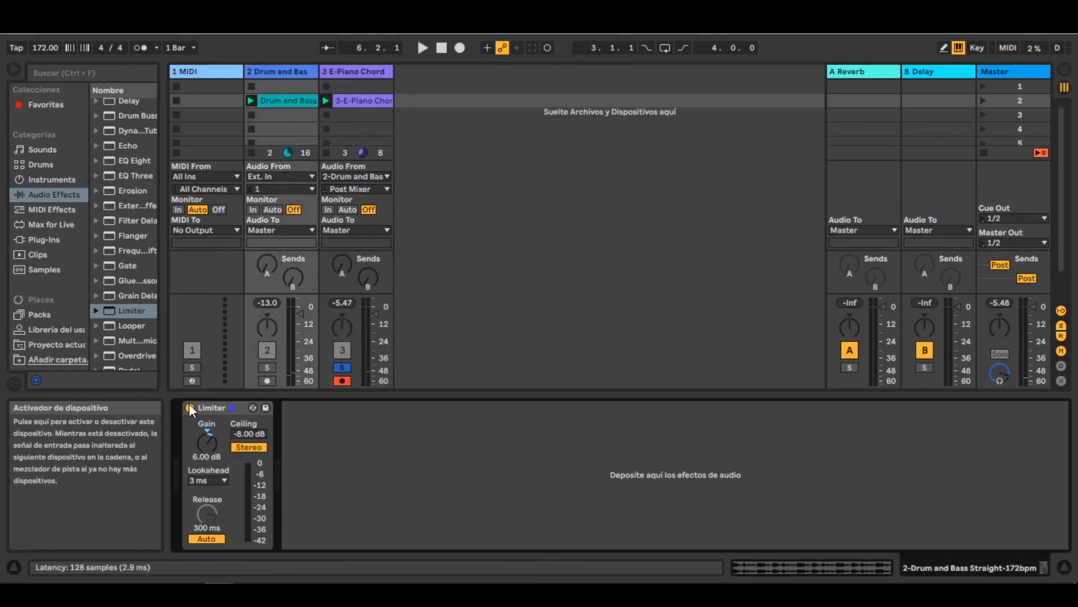
left_click(251, 100)
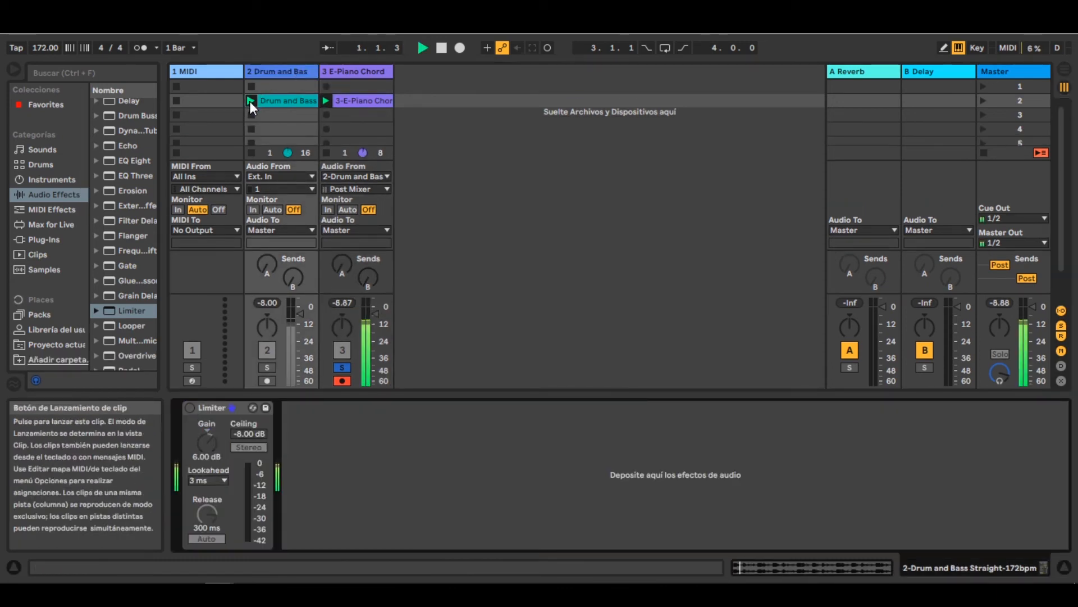
left_click(268, 367)
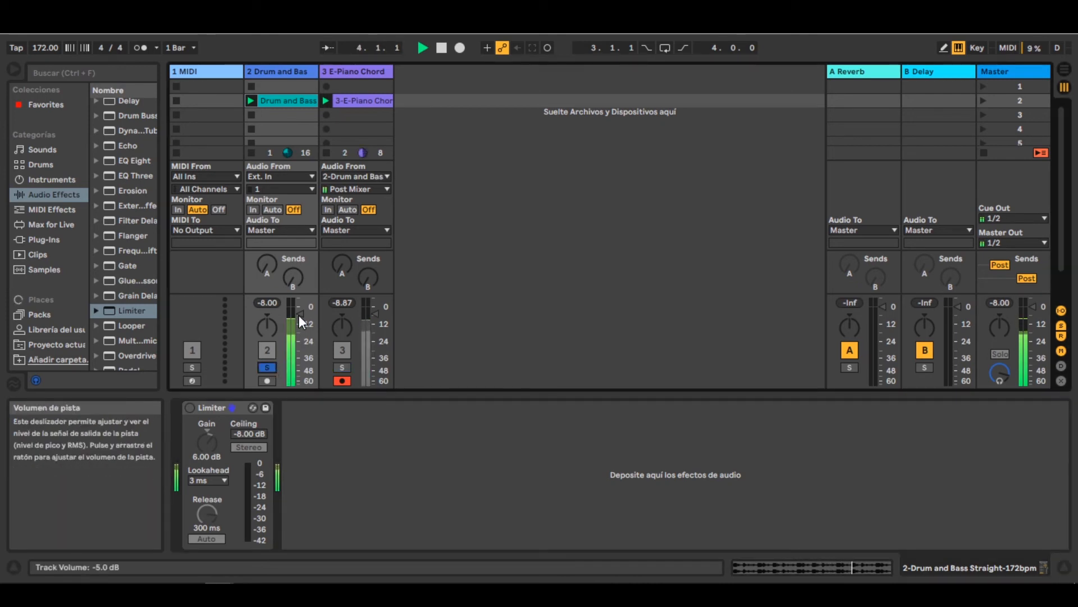
left_click(342, 367)
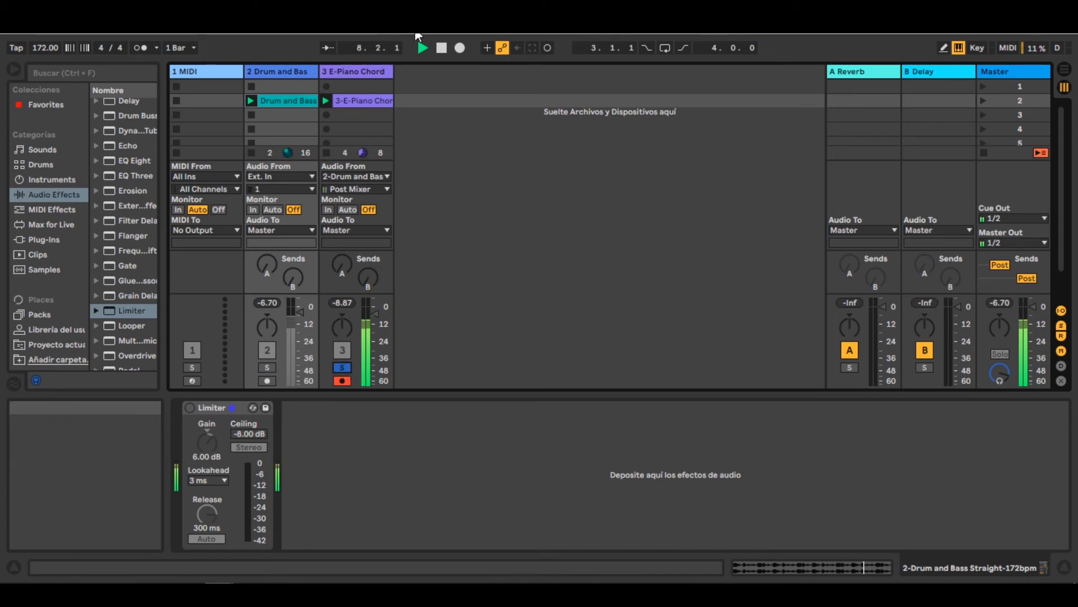
left_click(368, 107)
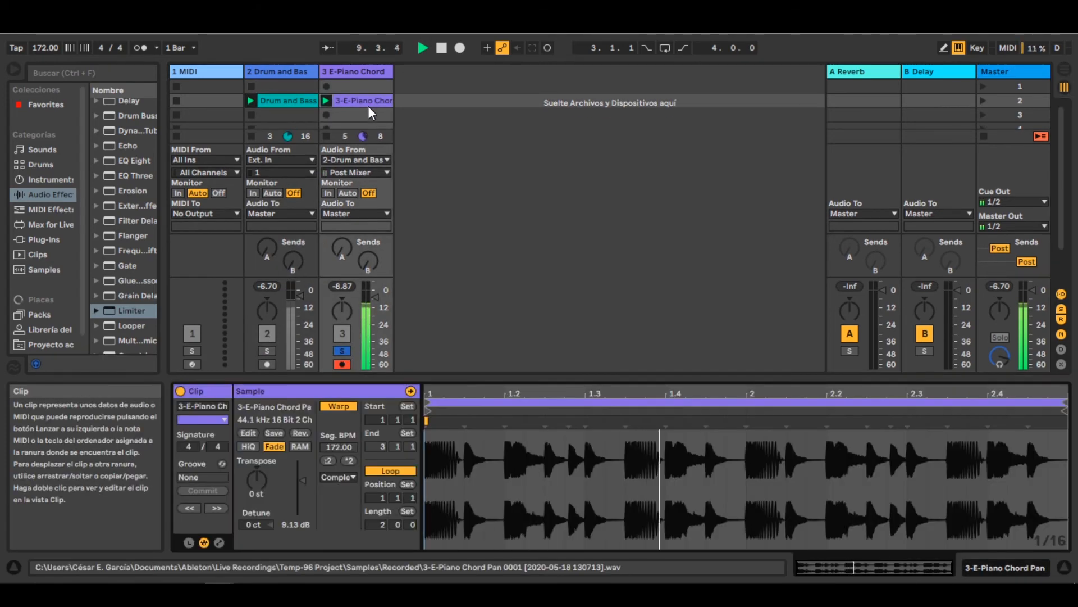
key("space")
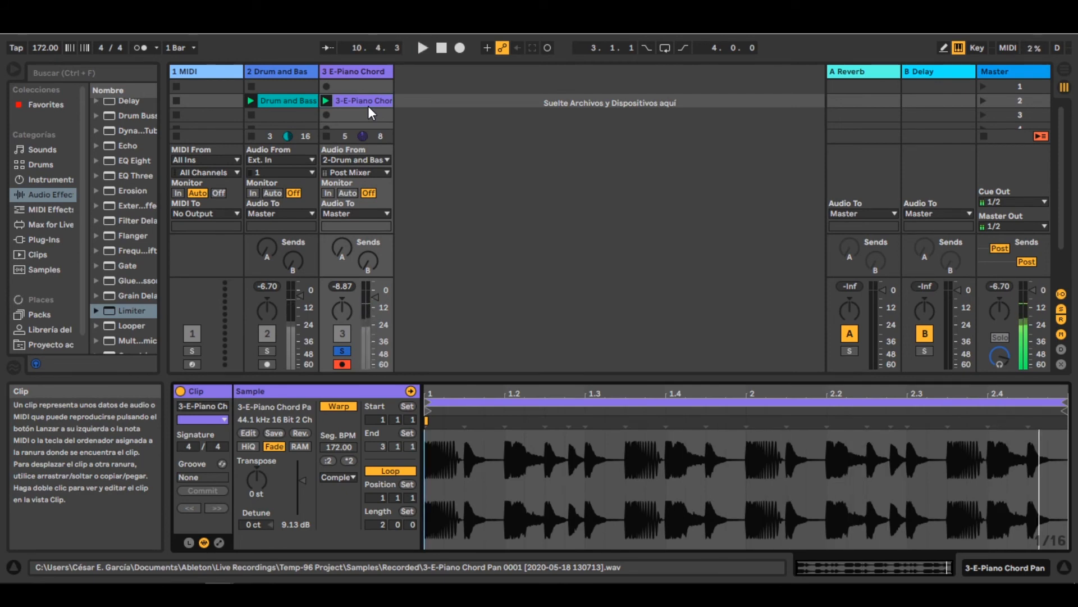
- Reactivate the Limiter on the Drum and Bass track
double_click(304, 75)
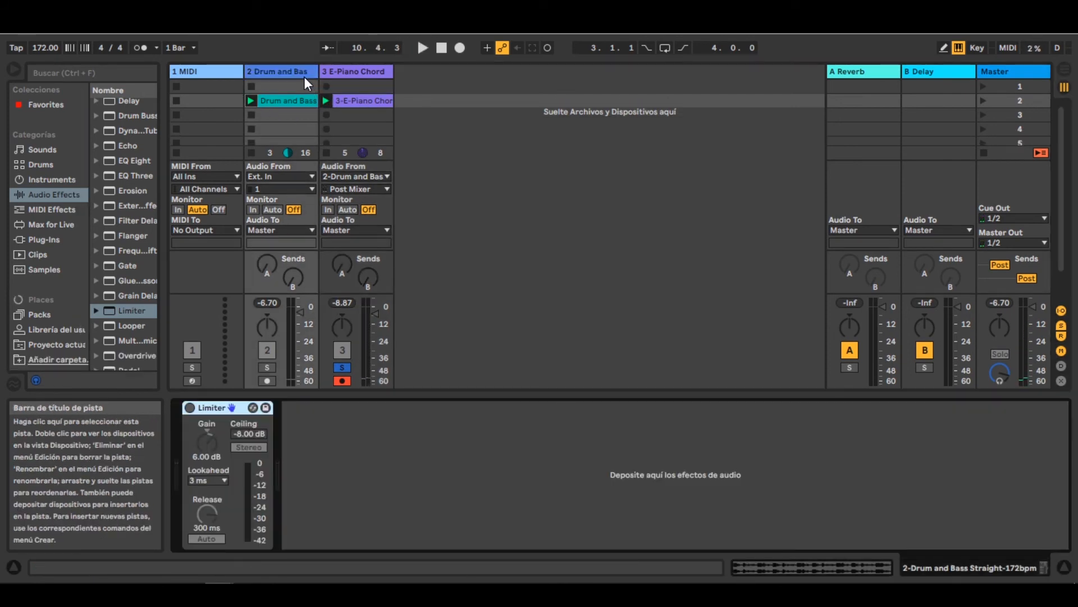
left_click(340, 67)
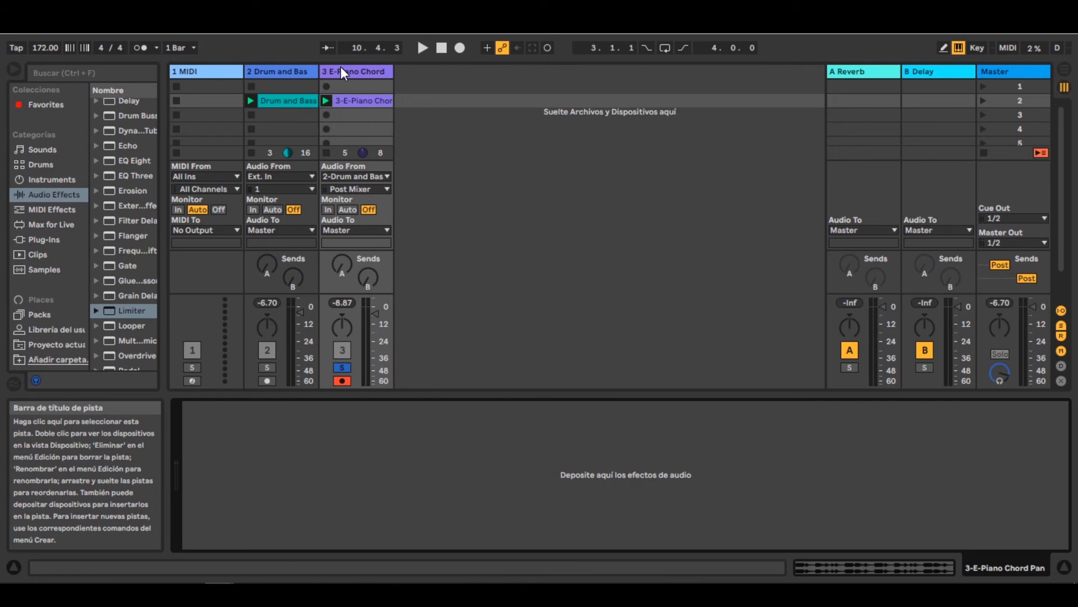
left_click(308, 70)
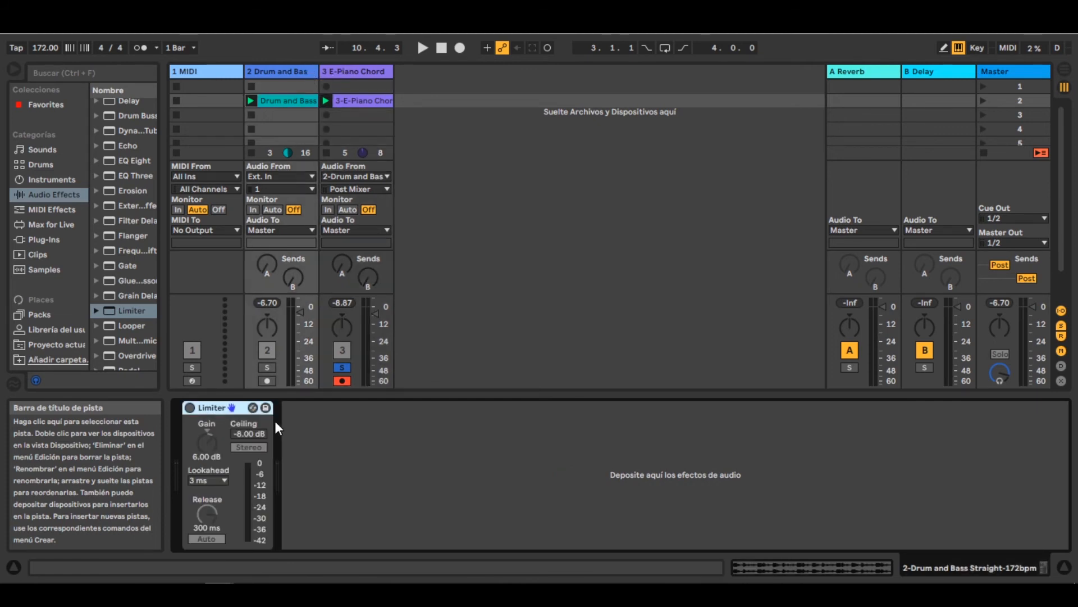
left_click(189, 408)
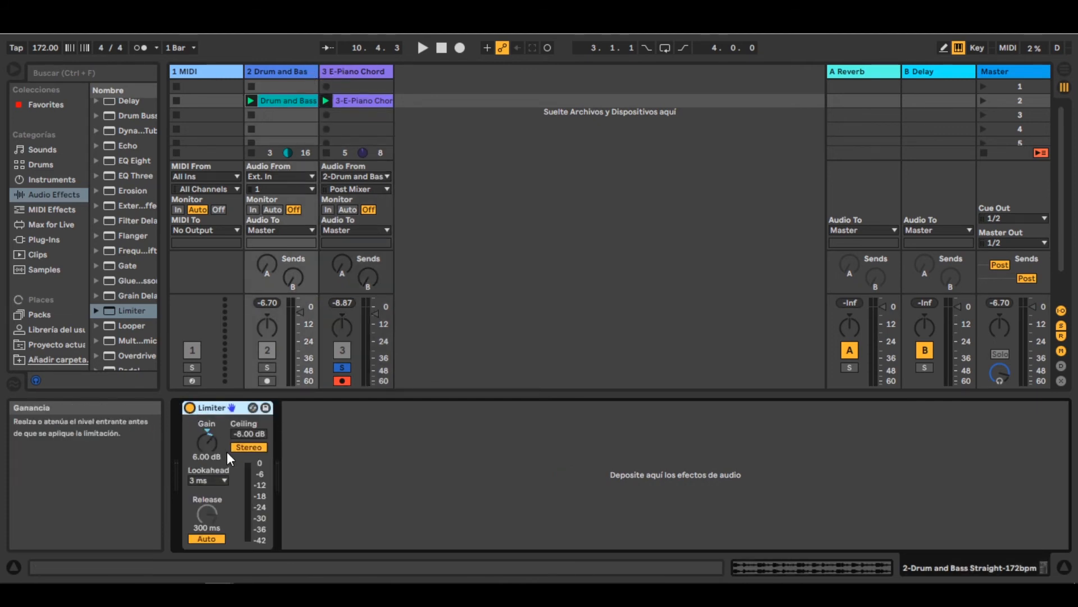
left_click(251, 447)
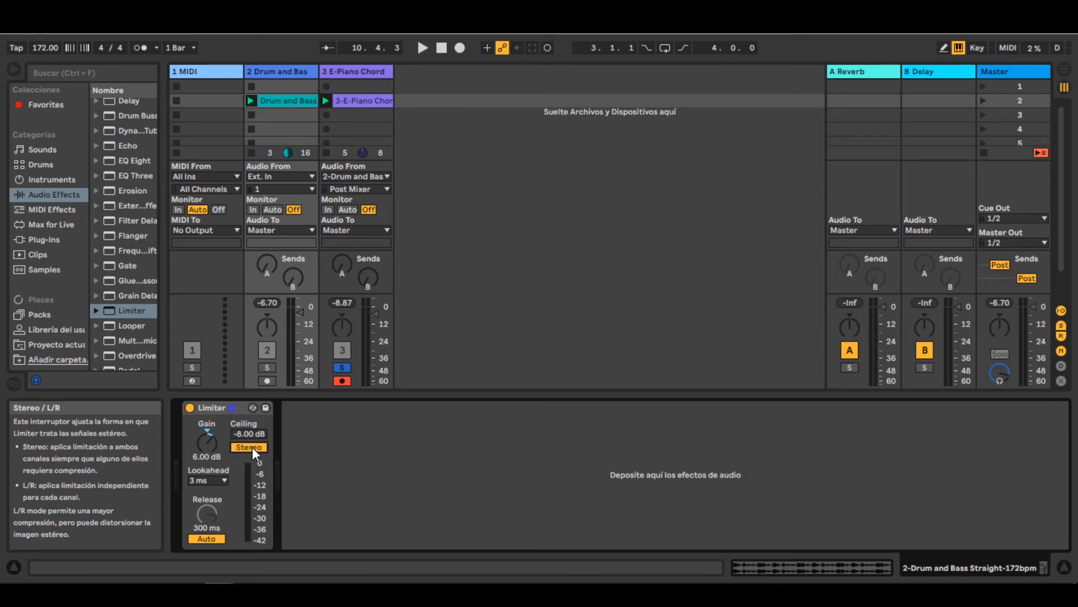
left_click(250, 447)
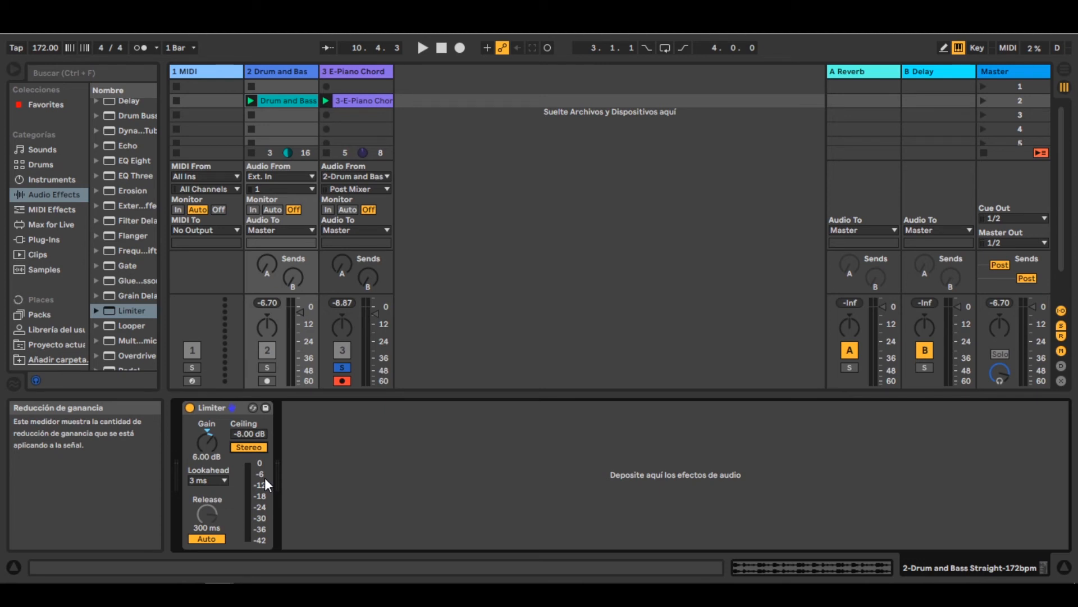
left_click(249, 448)
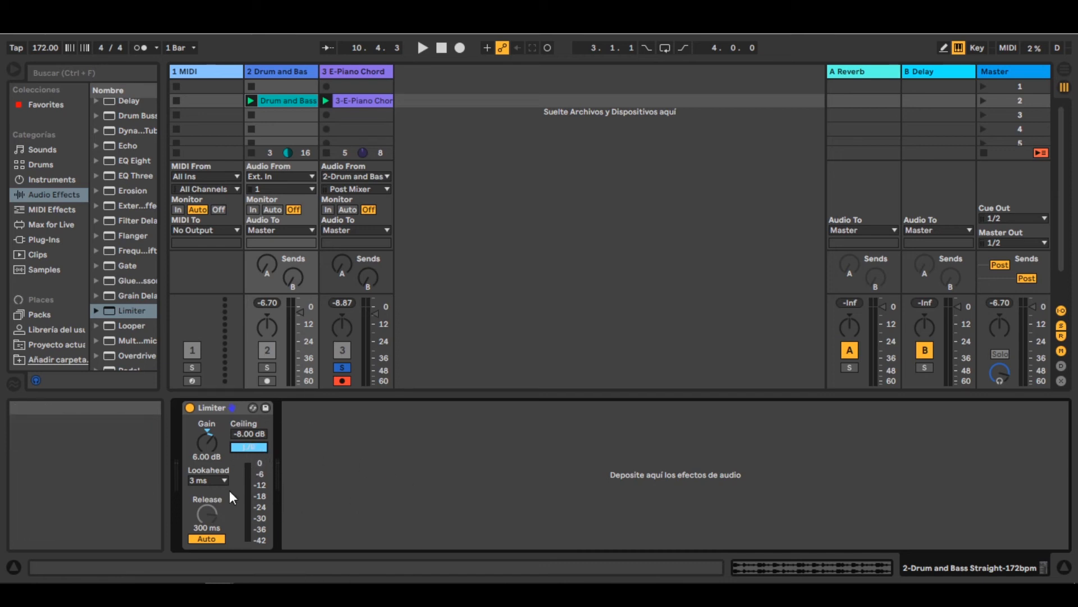
left_click(251, 444)
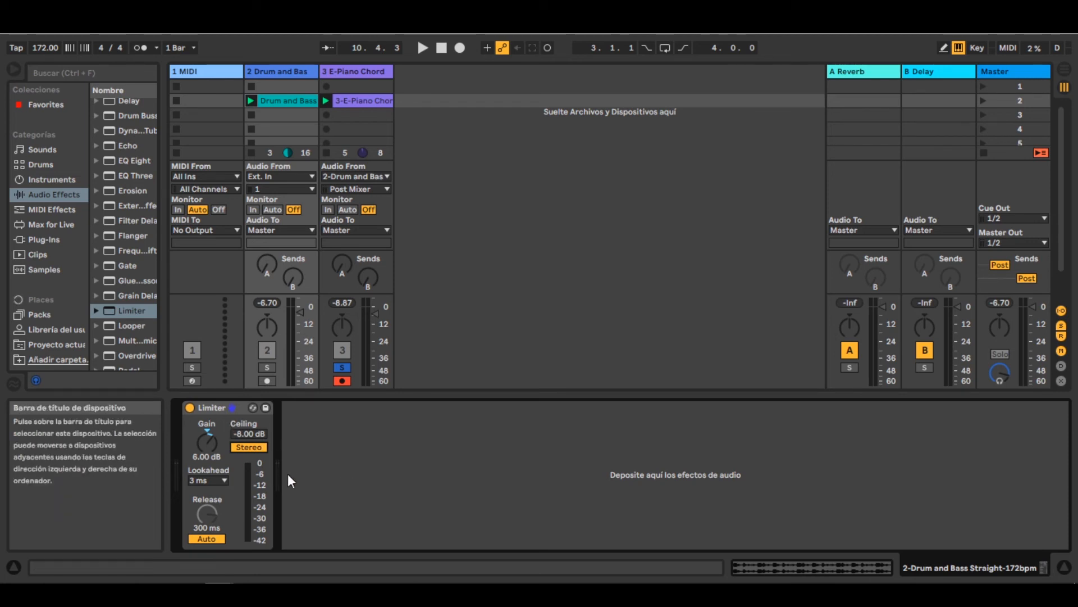
- Compare the Limiter settings on the Master and Drum and Bass tracks
left_click(208, 409)
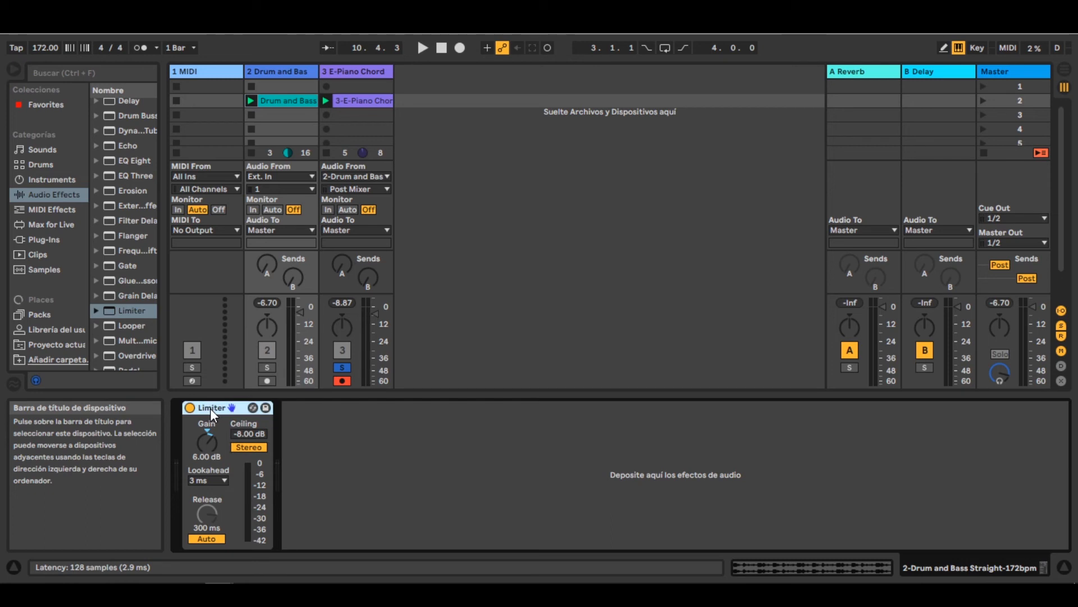
left_click(1006, 70)
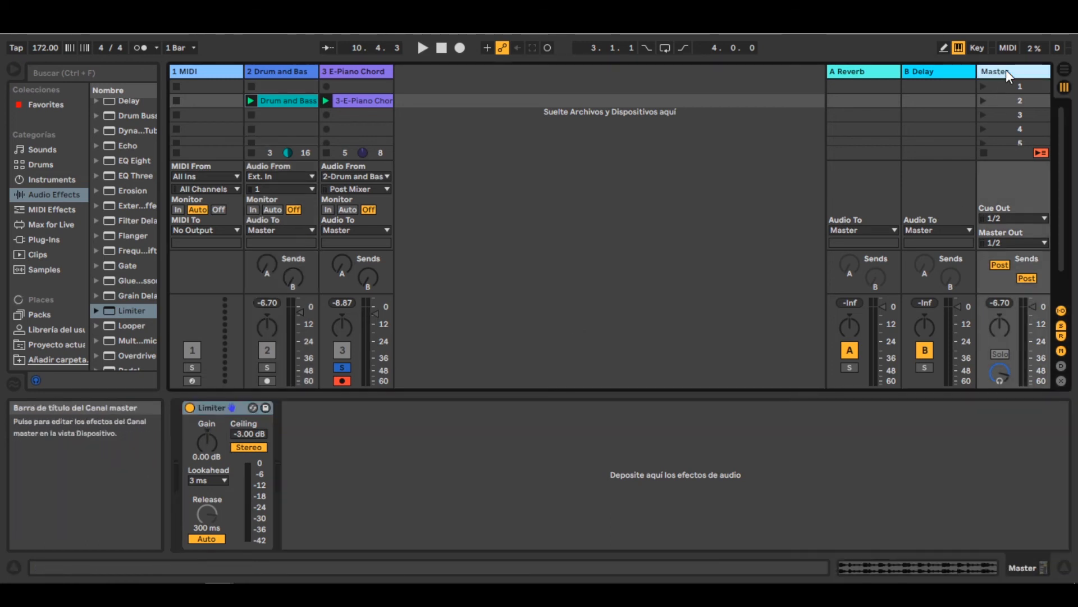
left_click(355, 73)
left_click(284, 73)
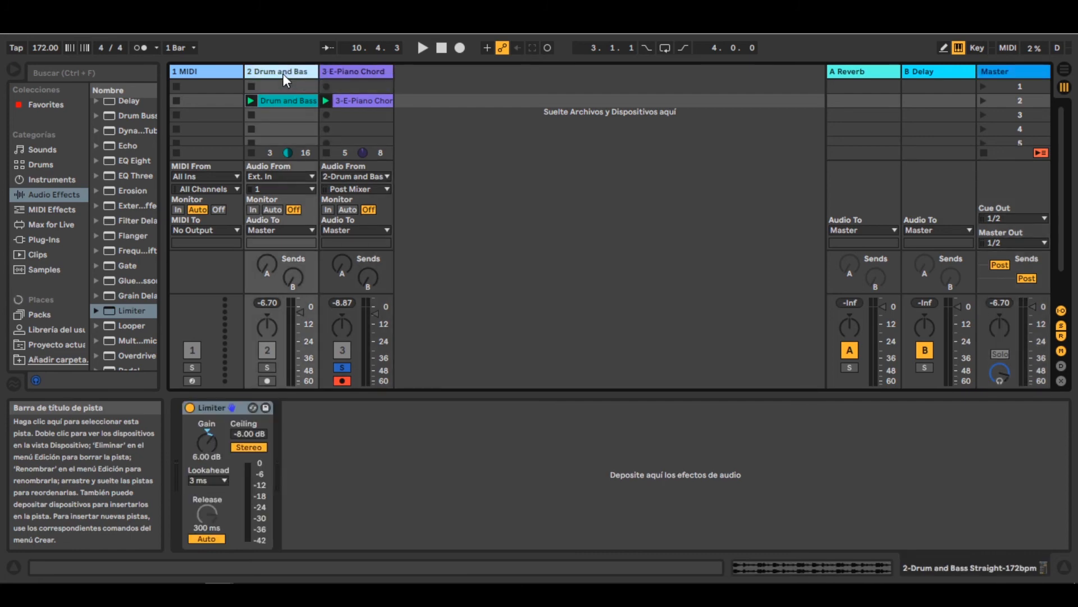
double_click(349, 100)
double_click(292, 68)
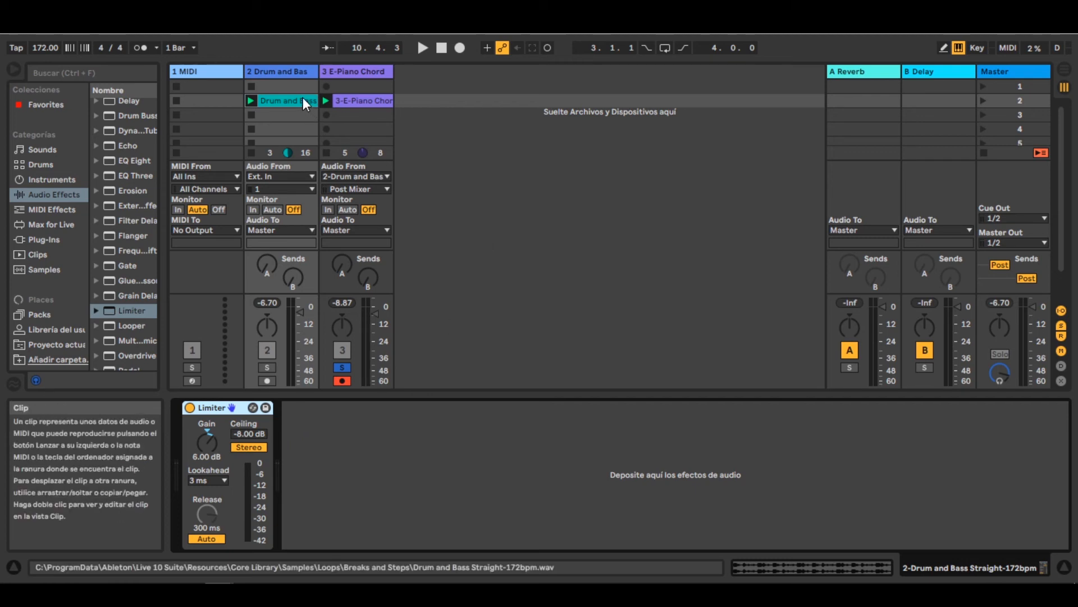
- Delete the E-Piano Chord track with its recorded clip
left_click(356, 96)
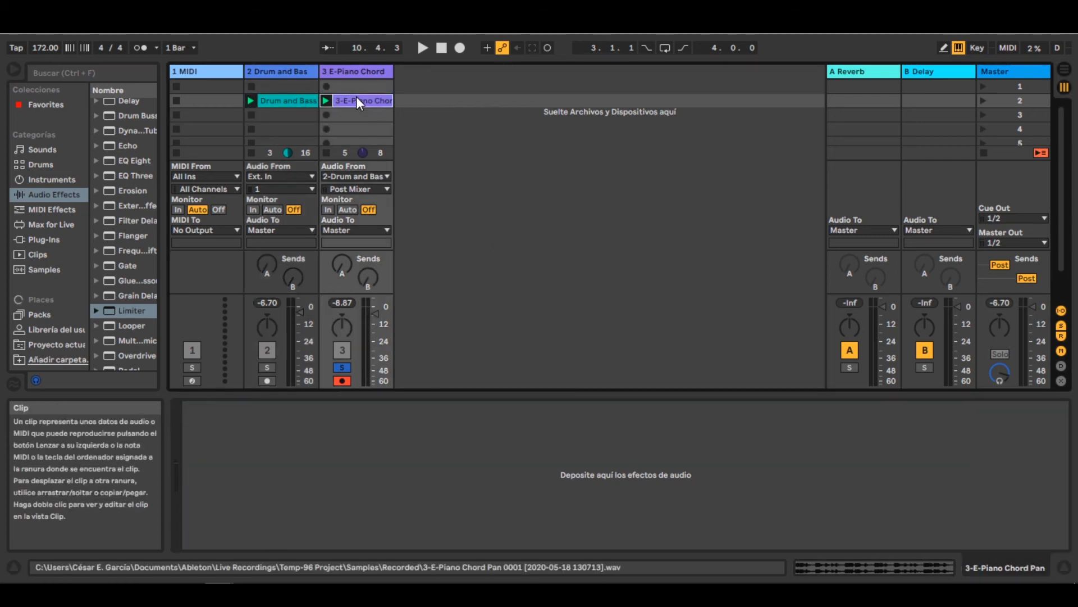
left_click(350, 71)
key("Delete")
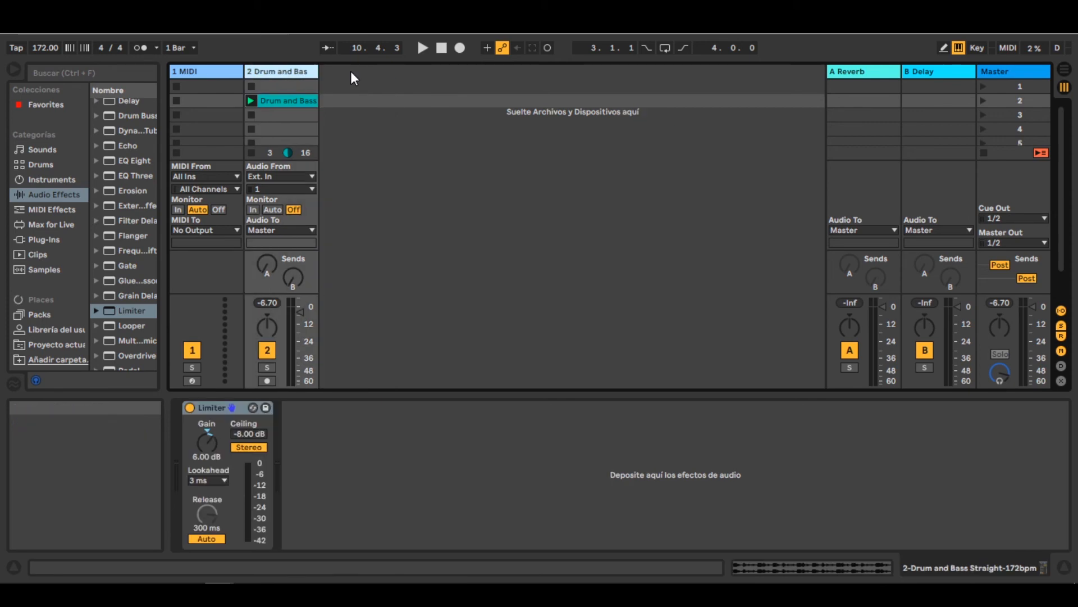
- Play the Drum and Bass clip and bypass the Limiter on its track
left_click(282, 103)
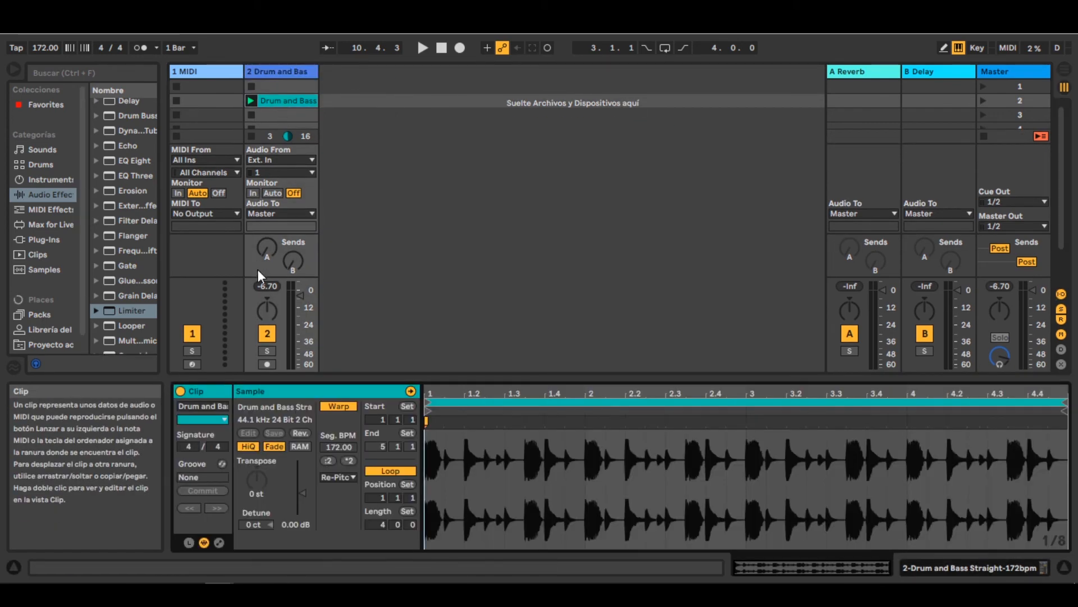
left_click(251, 101)
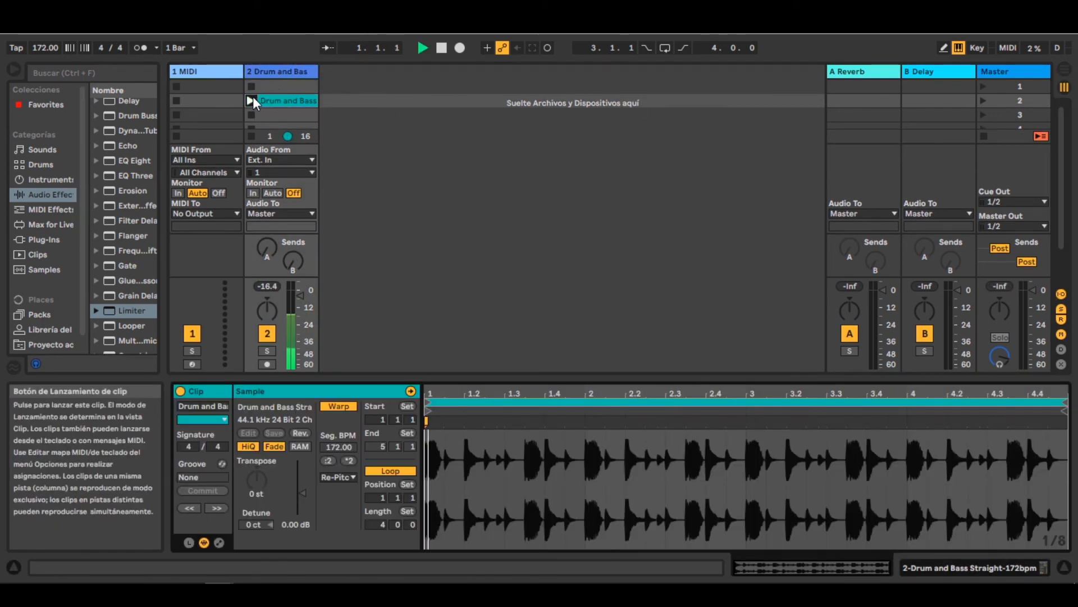
left_click(270, 76)
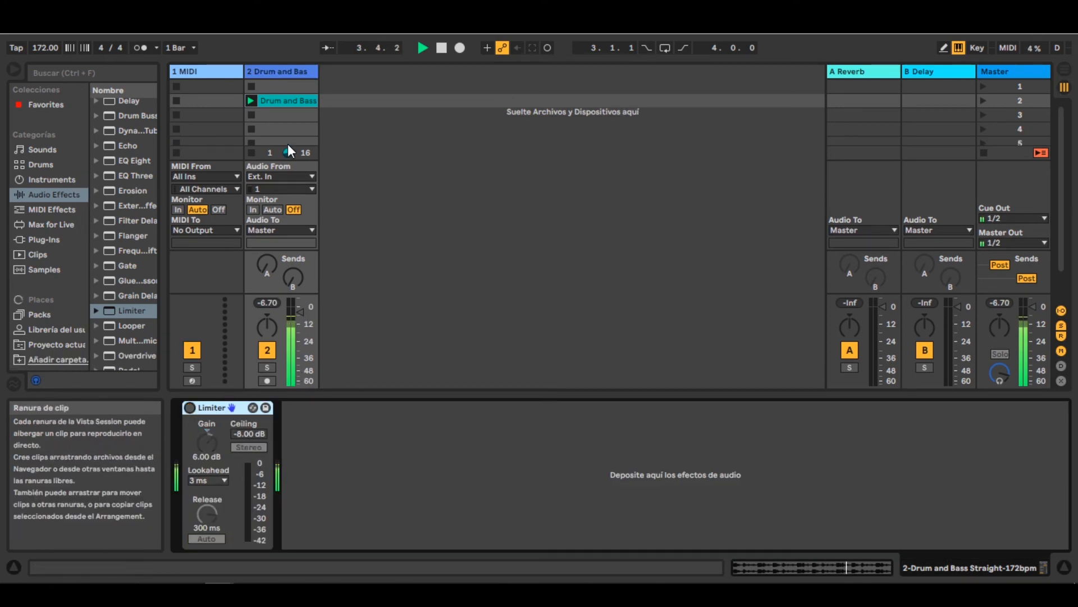
- Lower the Drum and Bass clip's gain to -4.85 dB and reset the track's peak level
left_click(289, 101)
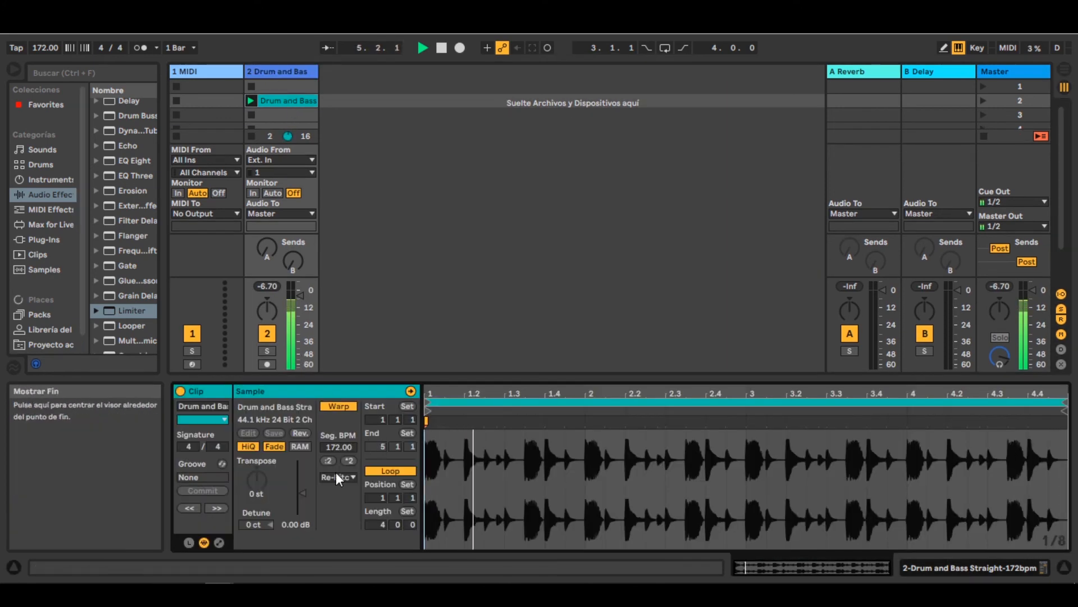
left_click_drag(307, 487, 304, 499)
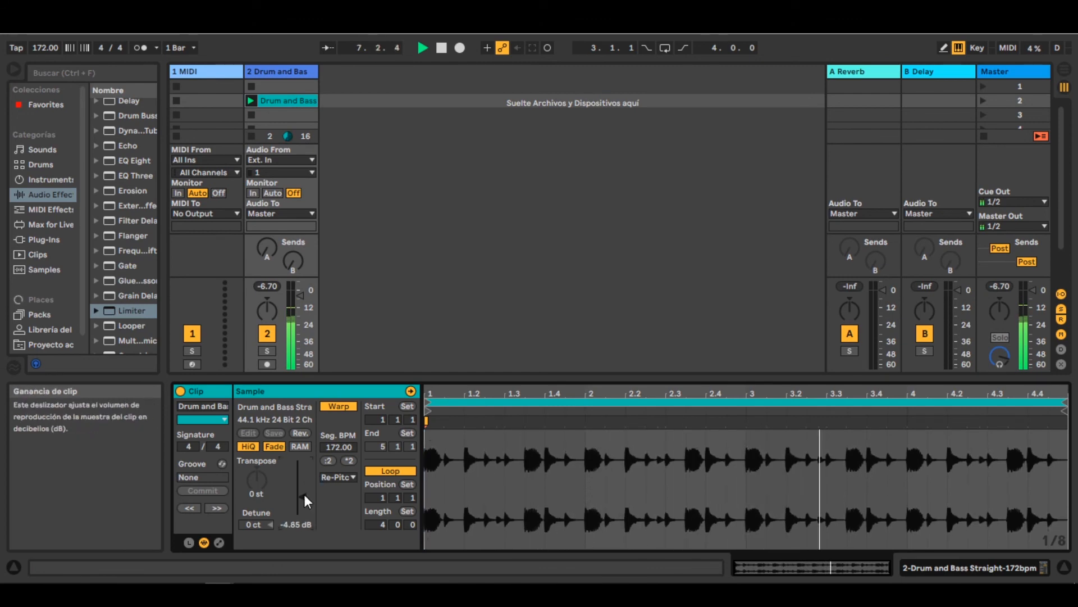
left_click(272, 285)
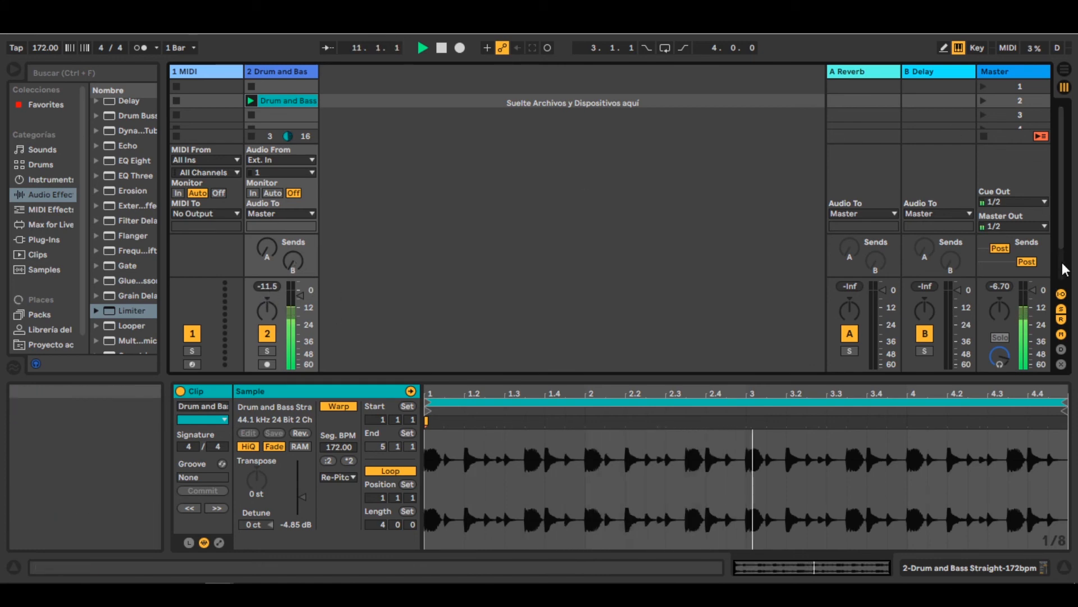
- Hide the In/Out section and enlarge the mixer to show numeric track volumes
left_click(1061, 293)
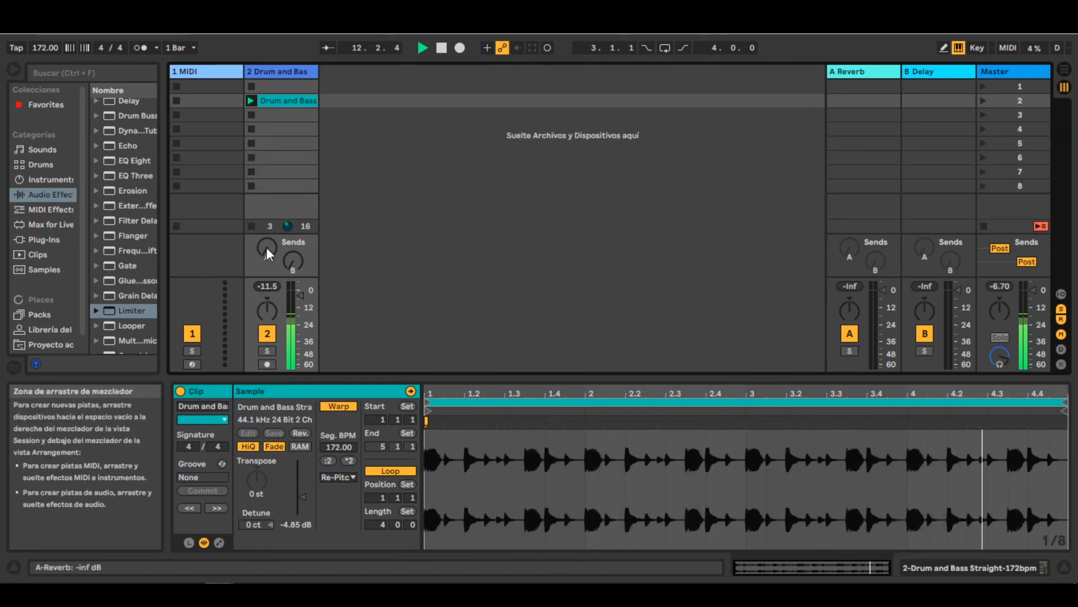
left_click_drag(272, 278, 272, 190)
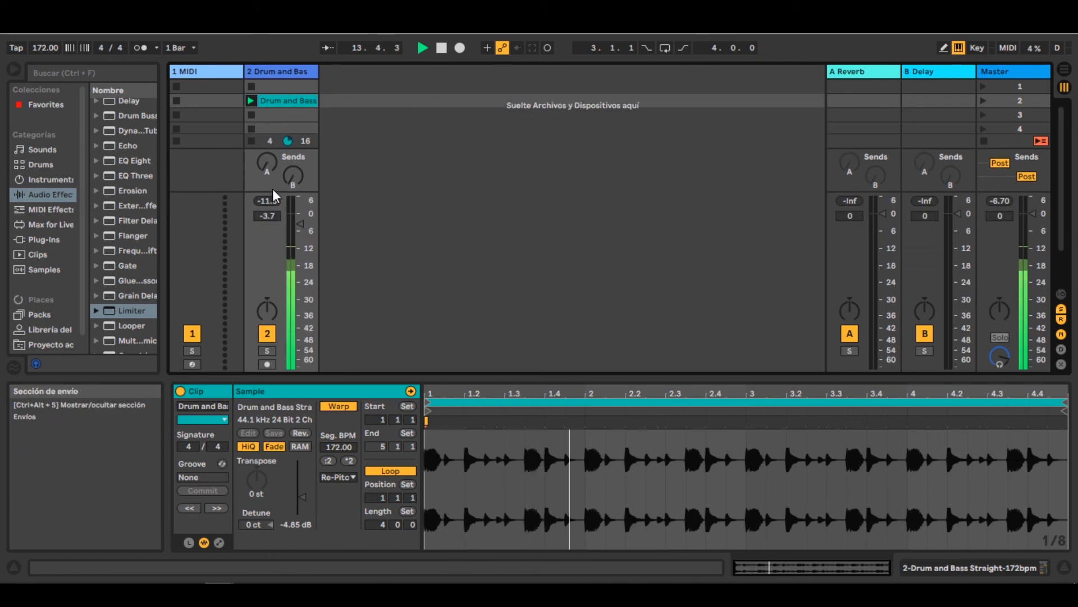
- Set the ceiling of the Drum and Bass Limiter to -0.51 dB
left_click(281, 73)
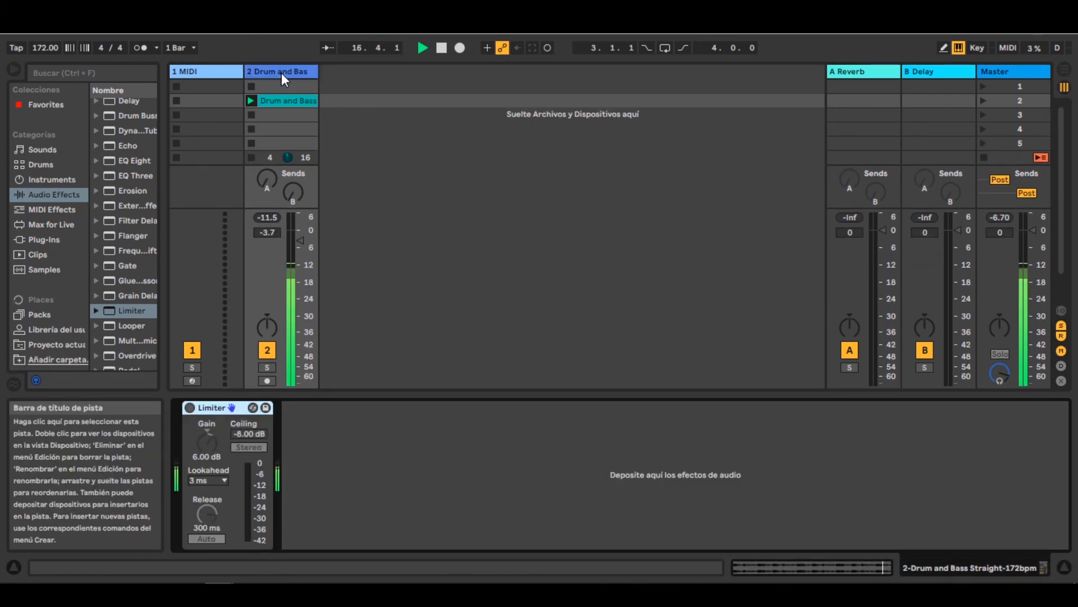
left_click(246, 436)
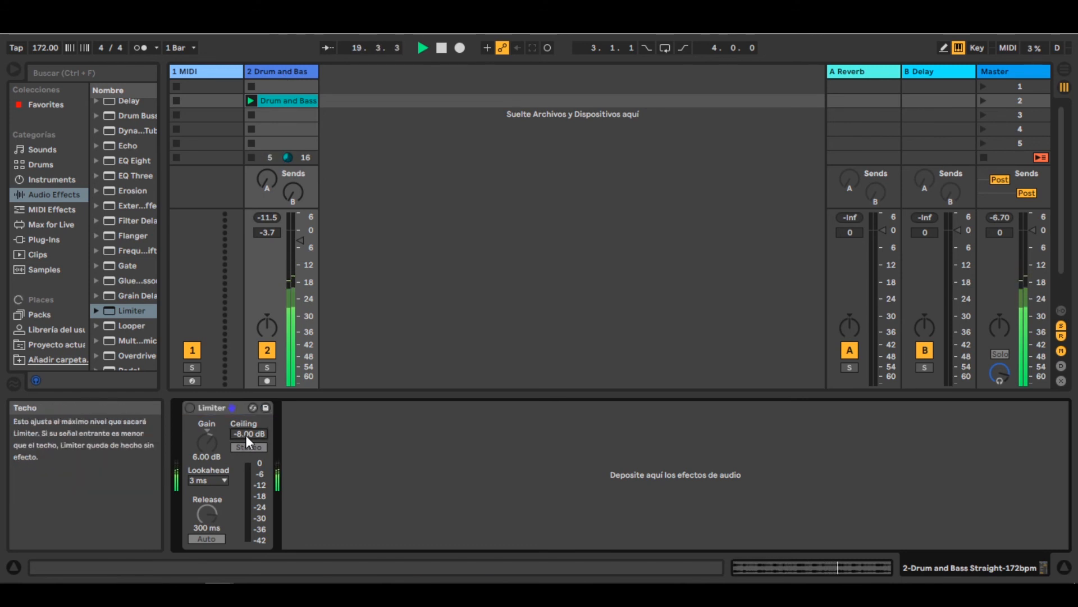
type("0")
key("Return")
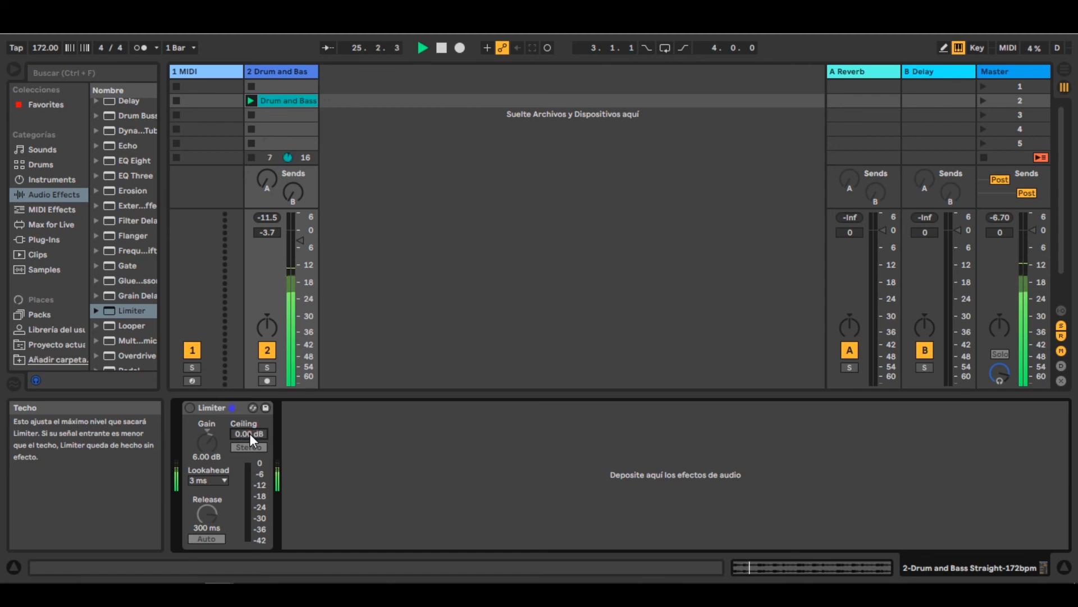
type("0")
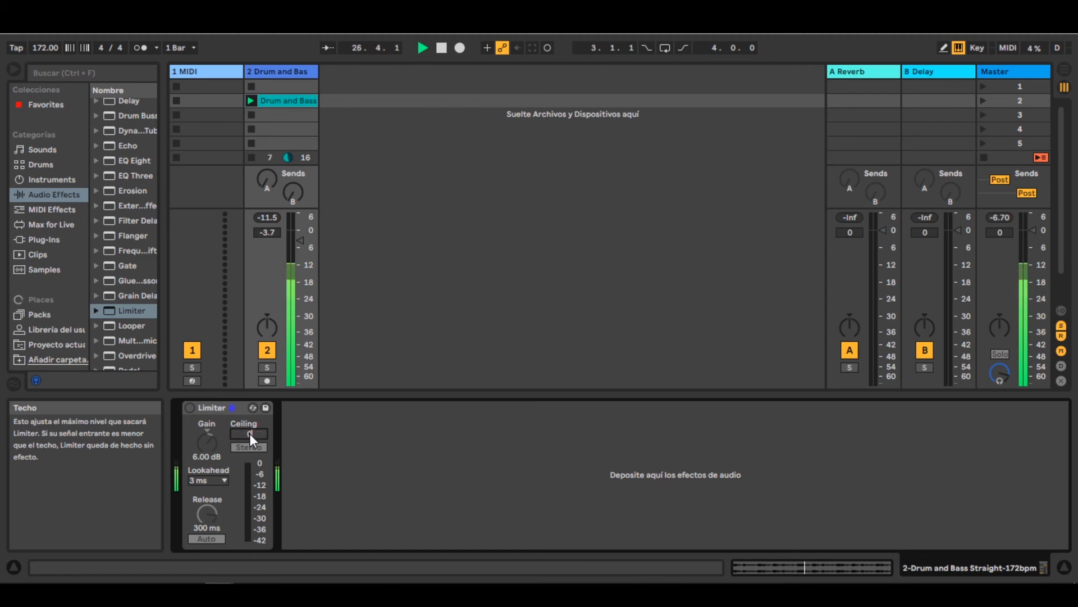
type(".56")
key("Return")
left_click_drag(249, 435, 249, 434)
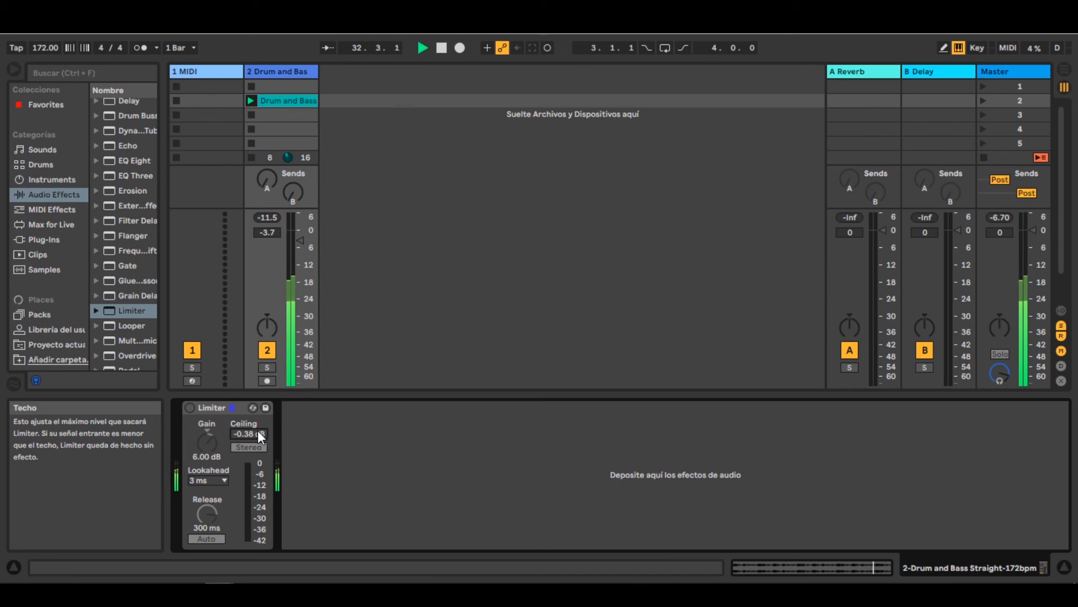
left_click_drag(248, 430, 248, 431)
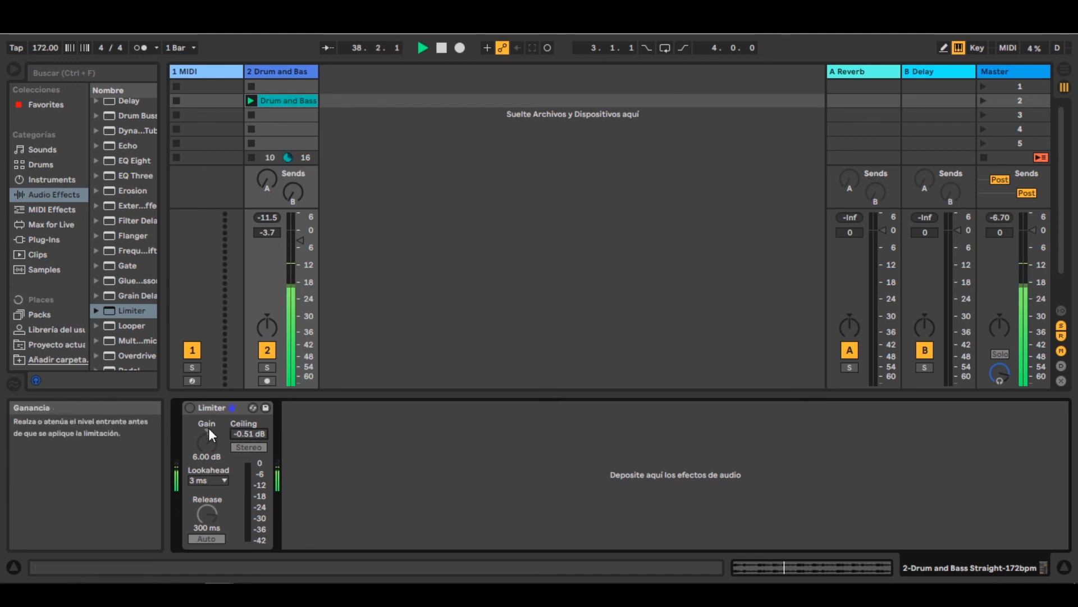
- Activate the Drum and Bass Limiter and set its gain to 8.00 dB
left_click_drag(208, 436, 207, 430)
left_click(189, 408)
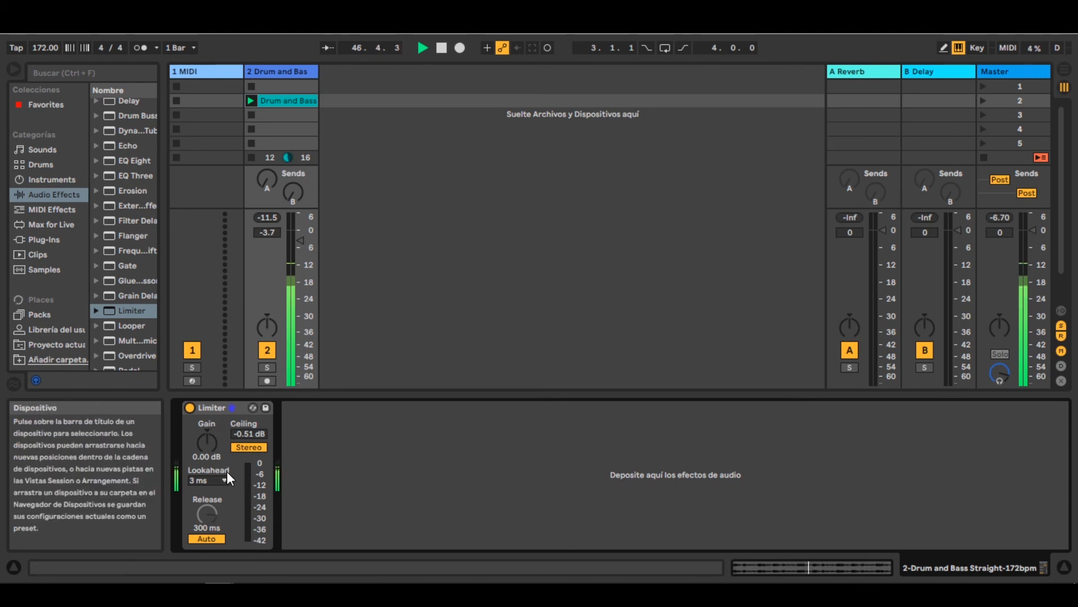
left_click_drag(207, 444, 208, 404)
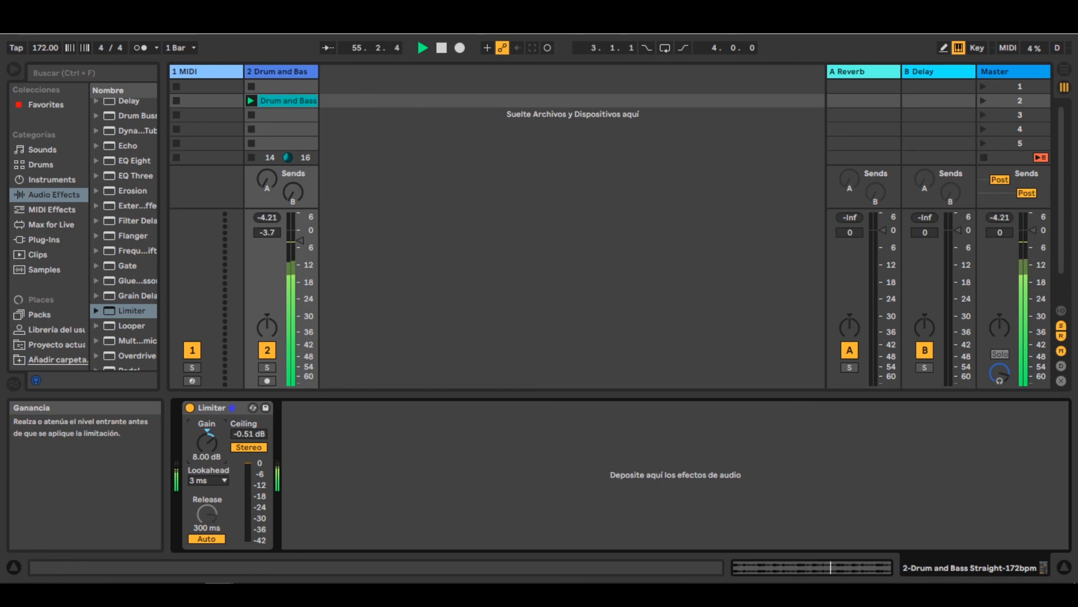
- Reset the Drum and Bass track's peak level and set its volume to 0 dB
left_click(263, 221)
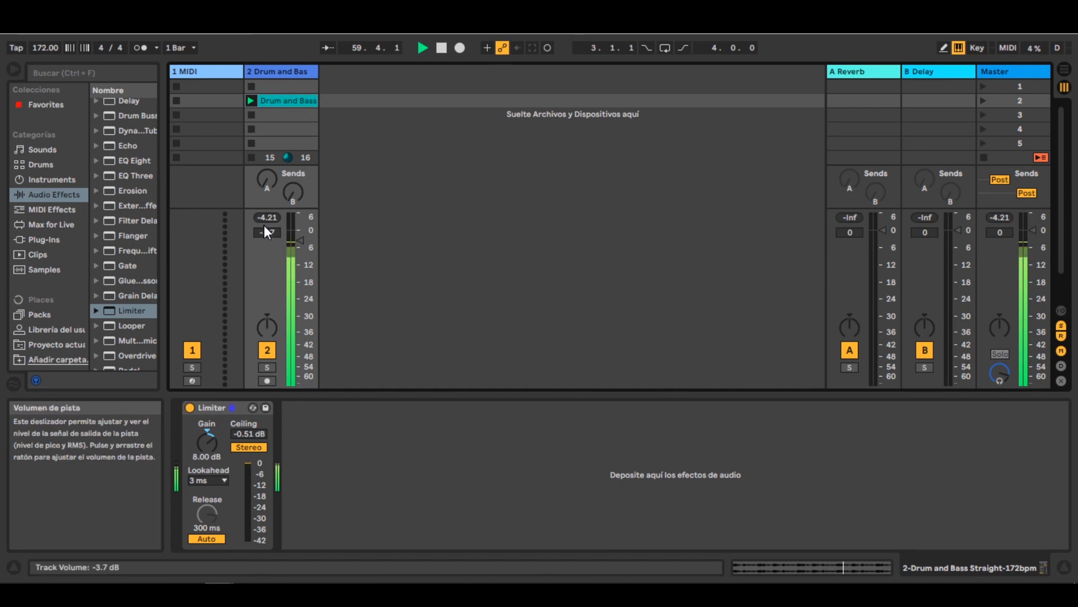
double_click(265, 229)
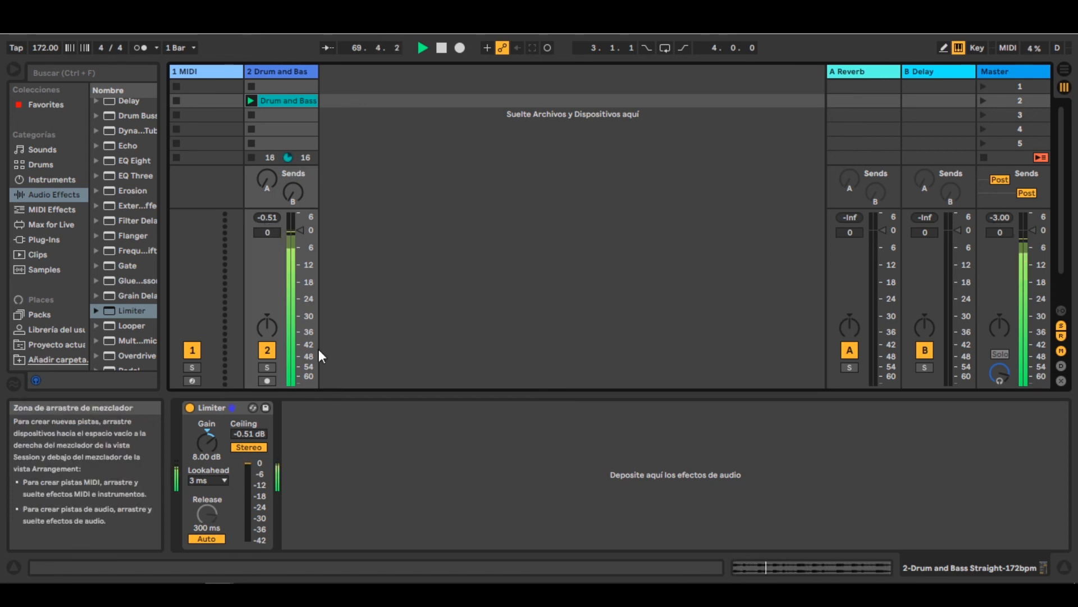
- Set the Limiter's ceiling to -3.00 dB and reset the Drum and Bass track's peak level
left_click(244, 431)
type("-3")
key("Return")
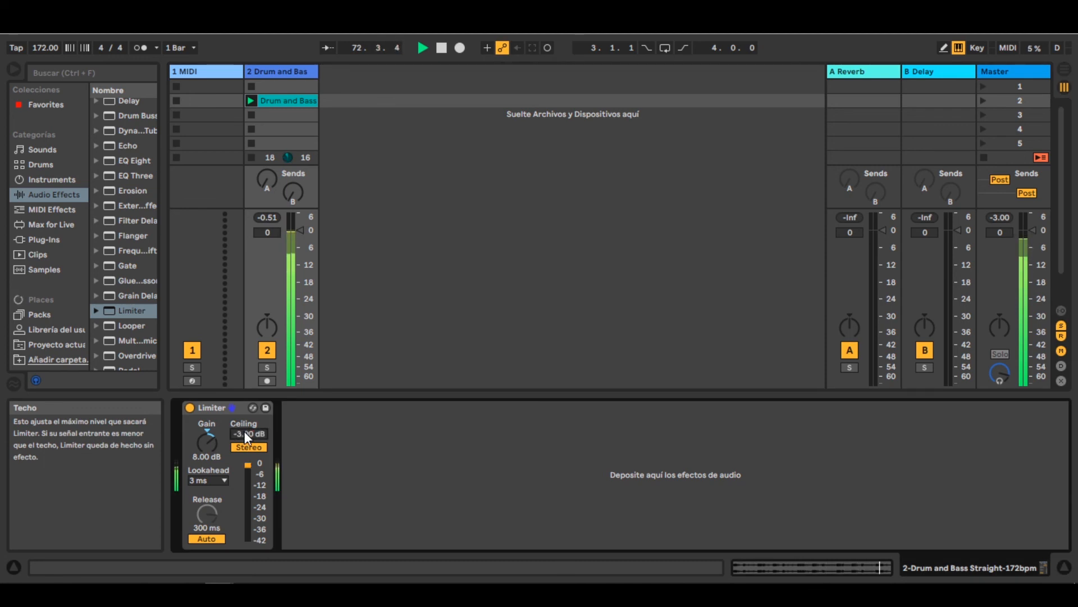
left_click(272, 220)
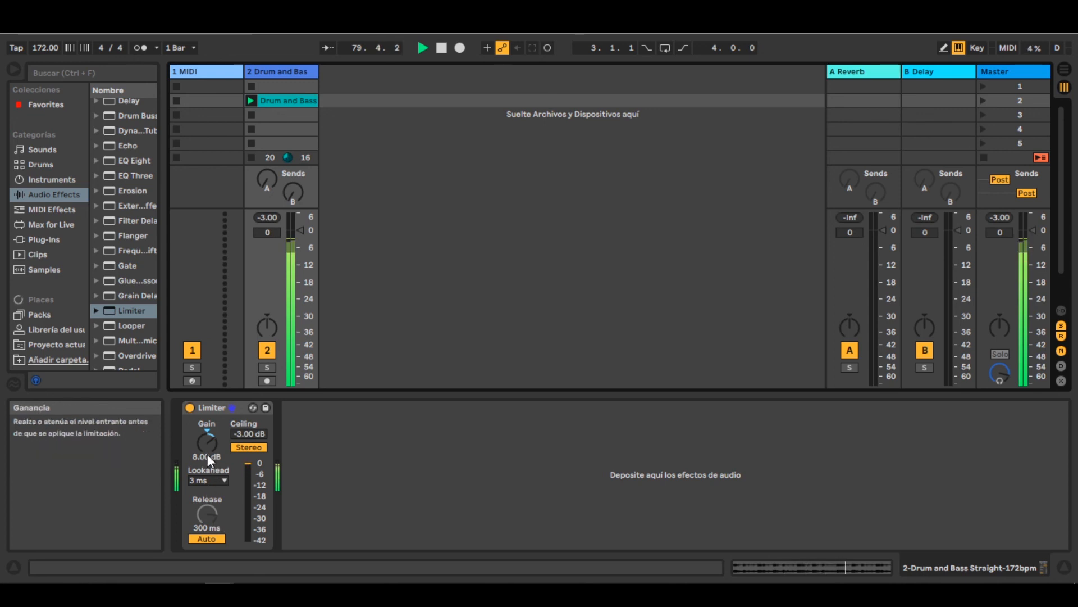
- Reduce the Limiter's gain to 4.90 dB while checking the track's peak level, and stop playback
left_click_drag(213, 447, 212, 465)
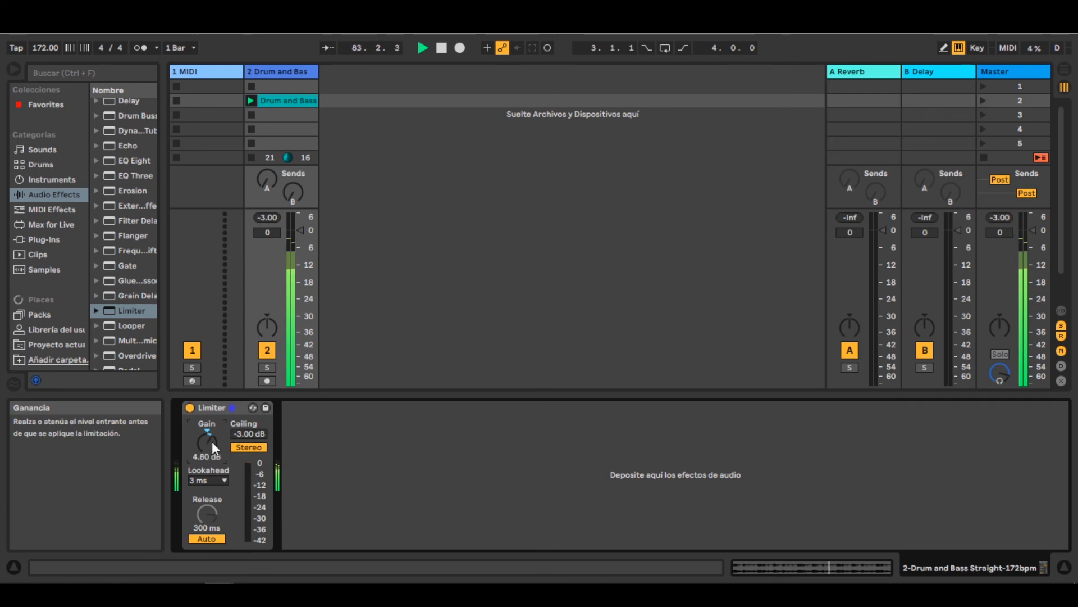
left_click(271, 219)
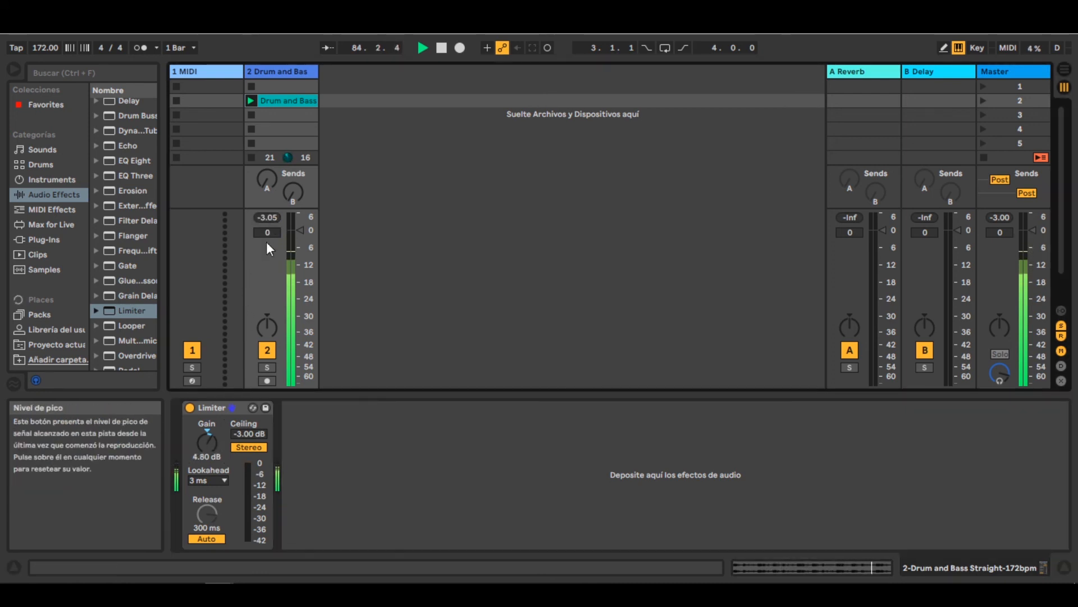
left_click(207, 440)
left_click_drag(206, 440, 206, 438)
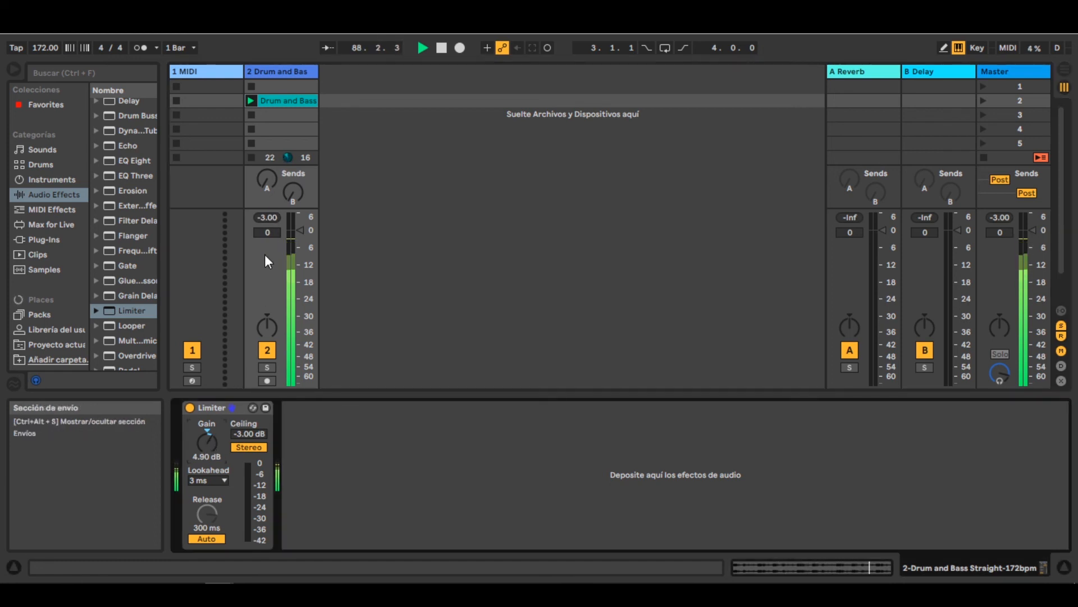
key("space")
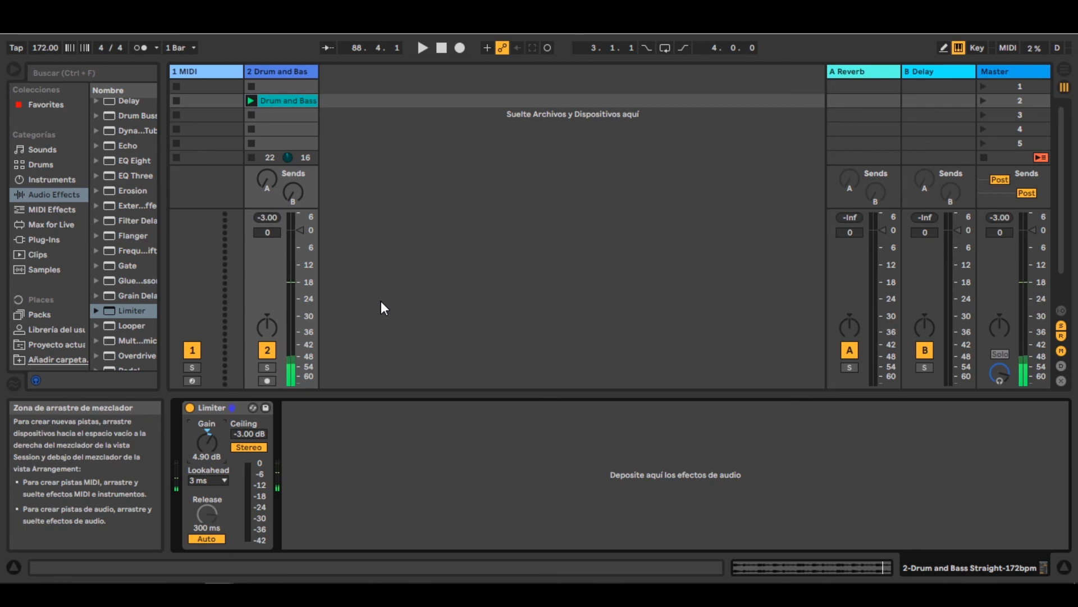